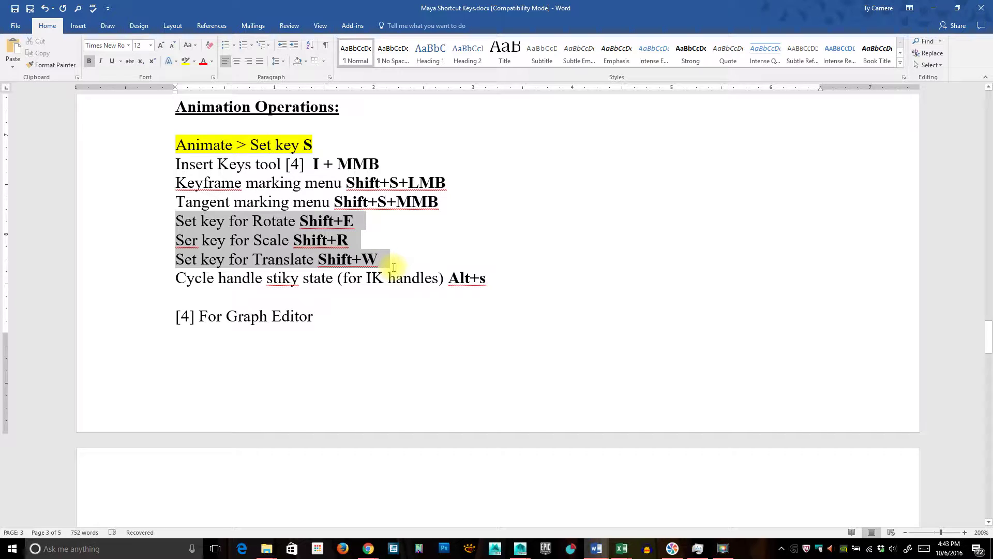
# Highlight the three set-key lines for Rotate, Scale and Translate in yellow under Animation Operations
pyautogui.moveTo(394, 267); pyautogui.dragTo(392, 265)
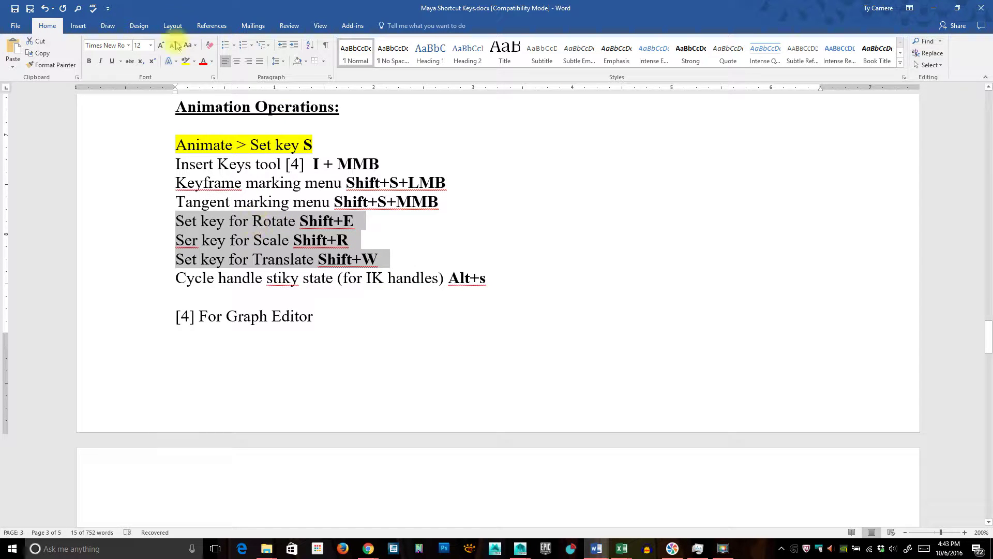
pyautogui.click(185, 61)
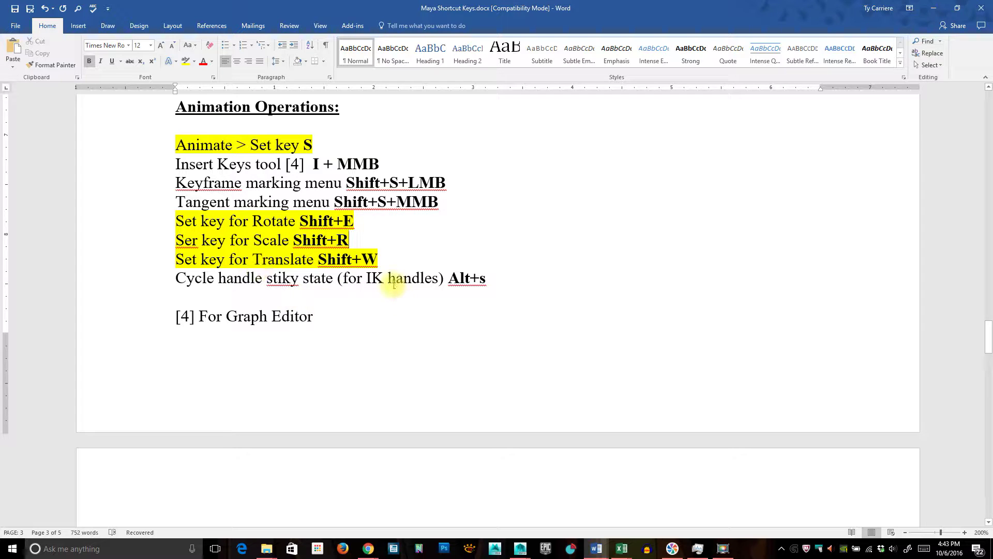
# Review the Playback Control shortcuts in the document and switch to Maya
pyautogui.scroll(-6, 391, 281)
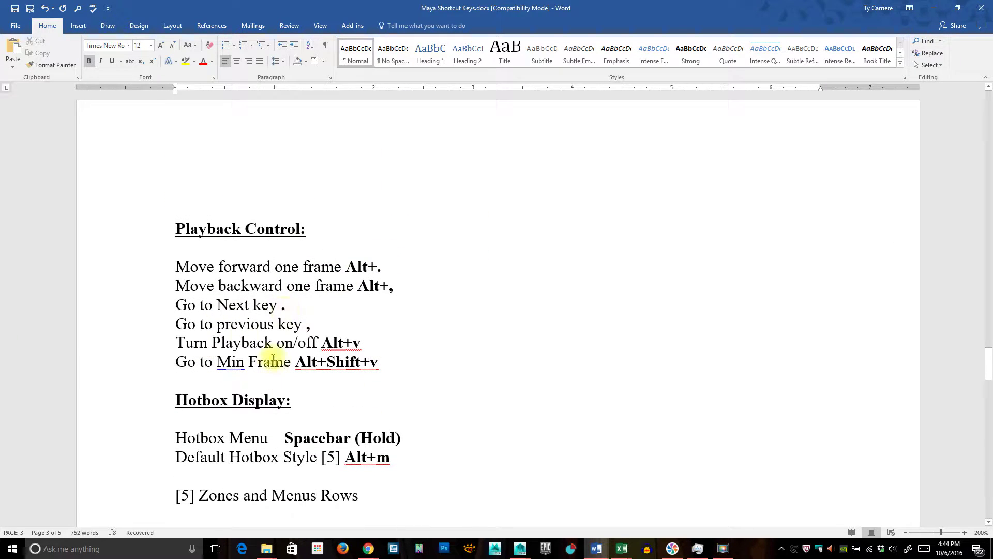
pyautogui.click(335, 329)
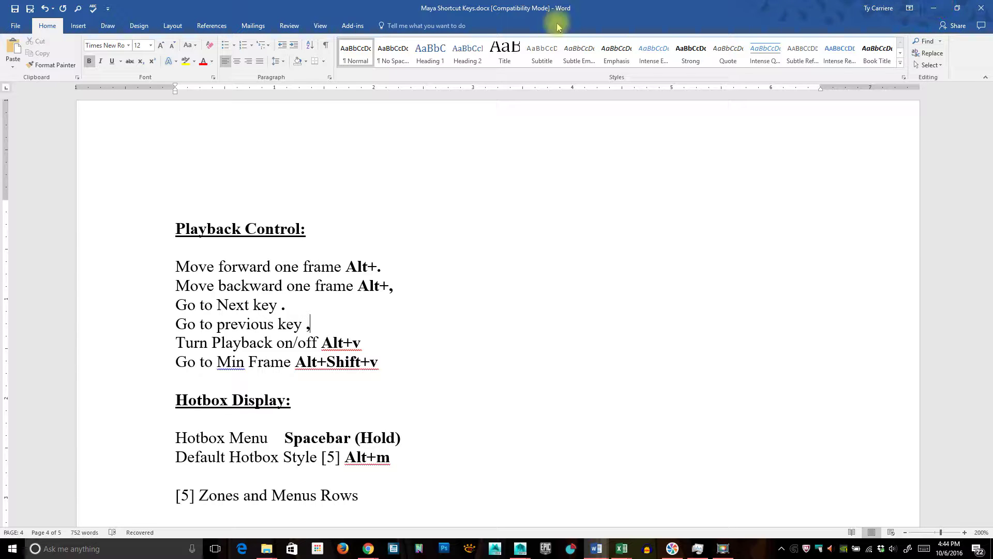
pyautogui.click(935, 8)
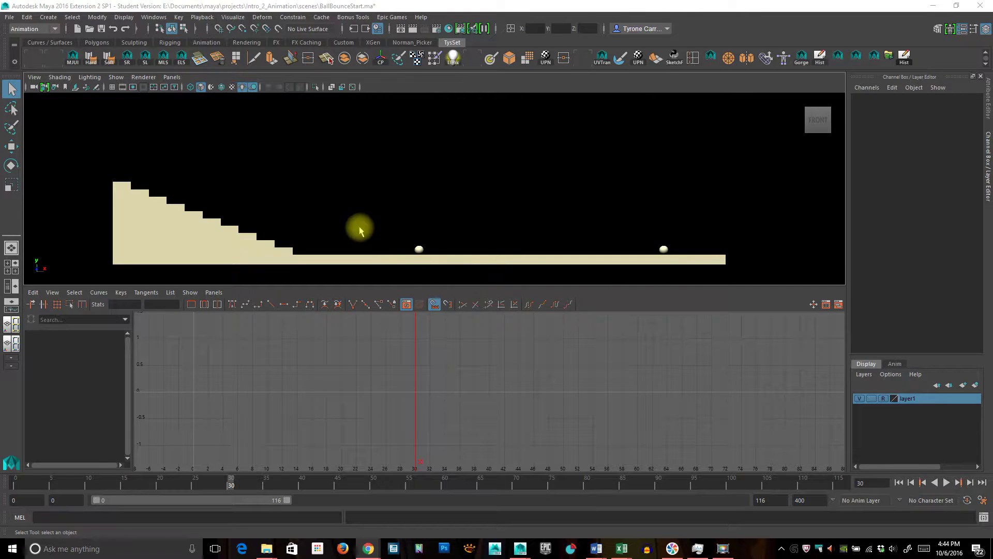
# Using the Move tool, raise the pSphere3 ball near the floor's far end slightly, to about 6 in Translate Y
pyautogui.click(419, 250)
pyautogui.press('w')
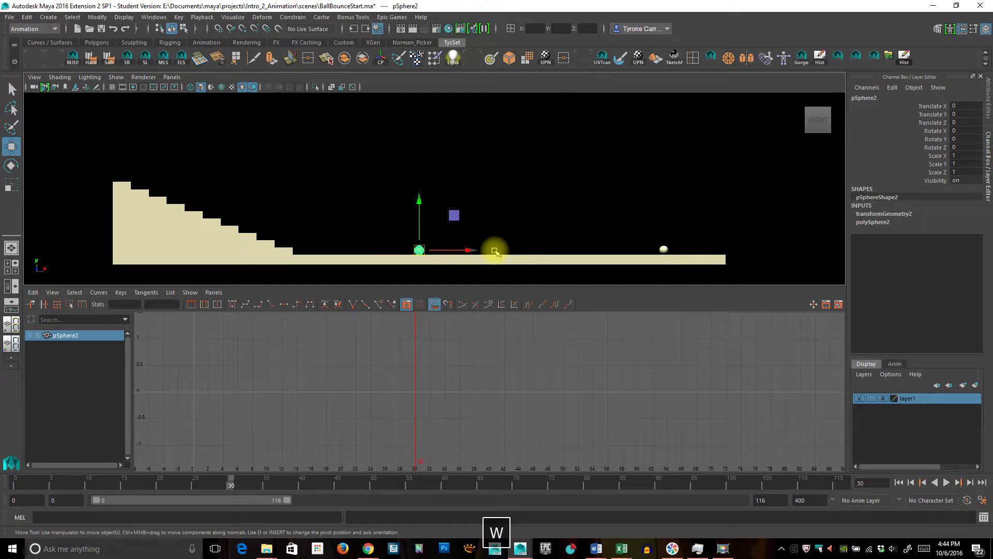
pyautogui.keyDown('alt'); pyautogui.moveTo(365, 239); pyautogui.dragTo(572, 231, button='right'); pyautogui.keyUp('alt')
pyautogui.keyDown('alt'); pyautogui.moveTo(572, 230); pyautogui.dragTo(578, 91, button='middle'); pyautogui.keyUp('alt')
pyautogui.keyDown('alt'); pyautogui.moveTo(578, 91); pyautogui.dragTo(594, 182, button='right'); pyautogui.keyUp('alt')
pyautogui.keyDown('alt'); pyautogui.moveTo(595, 182); pyautogui.dragTo(526, 239, button='middle'); pyautogui.keyUp('alt')
pyautogui.keyDown('alt'); pyautogui.moveTo(525, 239); pyautogui.dragTo(200, 181, button='right'); pyautogui.keyUp('alt')
pyautogui.keyDown('alt'); pyautogui.moveTo(619, 213); pyautogui.dragTo(288, 212, button='middle'); pyautogui.keyUp('alt')
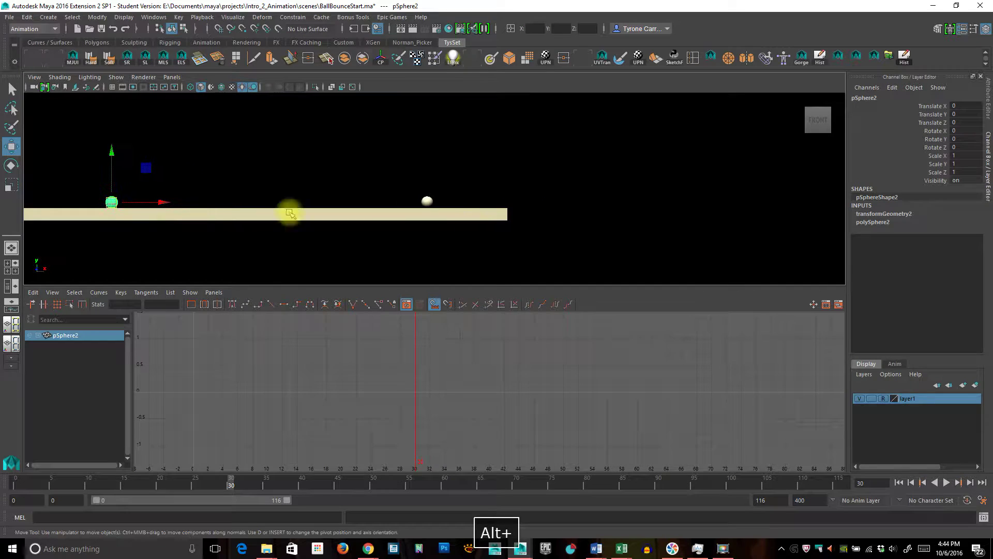
pyautogui.click(426, 201)
pyautogui.keyDown('alt'); pyautogui.moveTo(446, 210); pyautogui.dragTo(568, 211, button='right'); pyautogui.keyUp('alt')
pyautogui.keyDown('alt'); pyautogui.moveTo(568, 210); pyautogui.dragTo(388, 256, button='middle'); pyautogui.keyUp('alt')
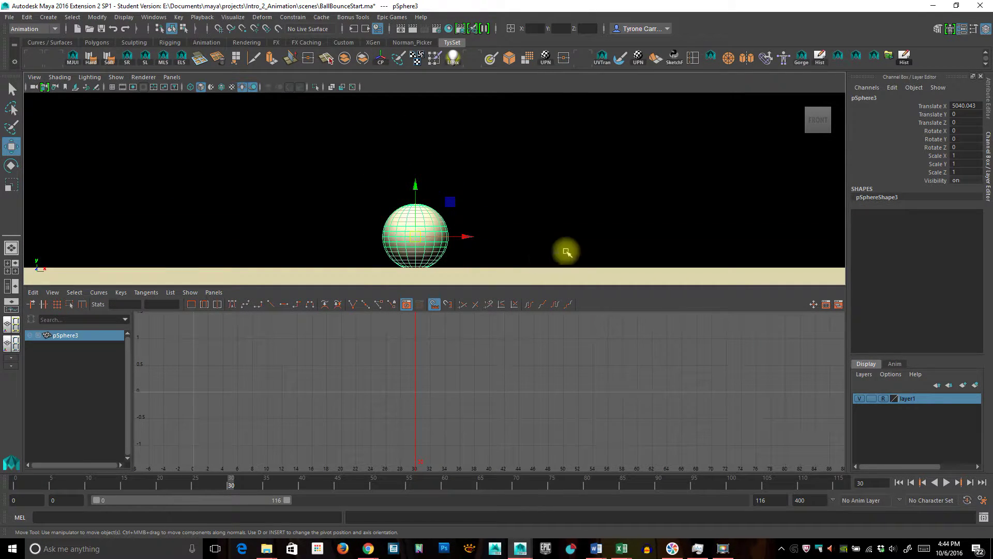
pyautogui.moveTo(417, 189); pyautogui.dragTo(416, 186)
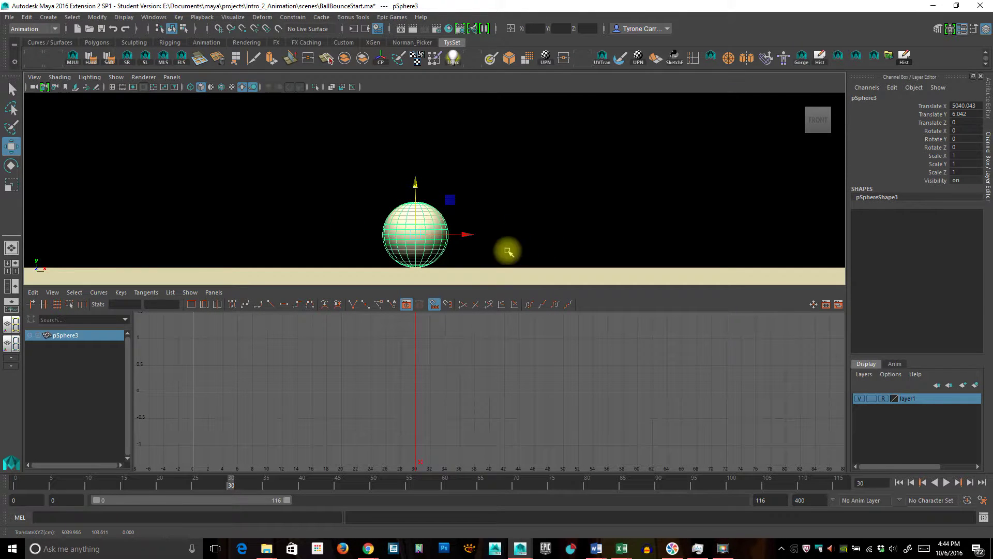
# Maximize the front view and frame the far ball with open space above the floor
pyautogui.keyDown('alt'); pyautogui.moveTo(643, 259); pyautogui.dragTo(422, 186, button='right'); pyautogui.keyUp('alt')
pyautogui.keyDown('alt'); pyautogui.moveTo(454, 233); pyautogui.dragTo(484, 203, button='right'); pyautogui.keyUp('alt')
pyautogui.keyDown('alt'); pyautogui.moveTo(484, 203); pyautogui.dragTo(490, 233, button='middle'); pyautogui.keyUp('alt')
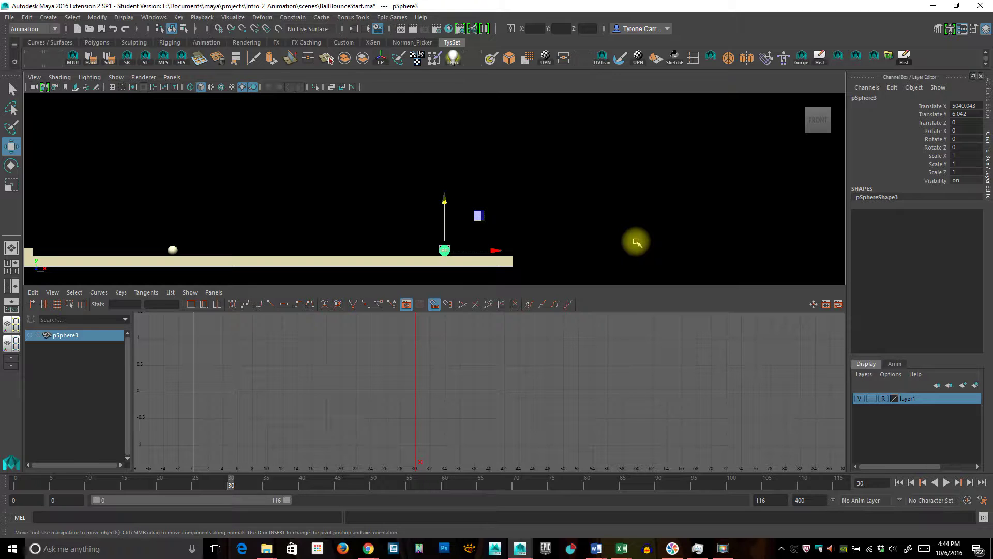
pyautogui.press('space')
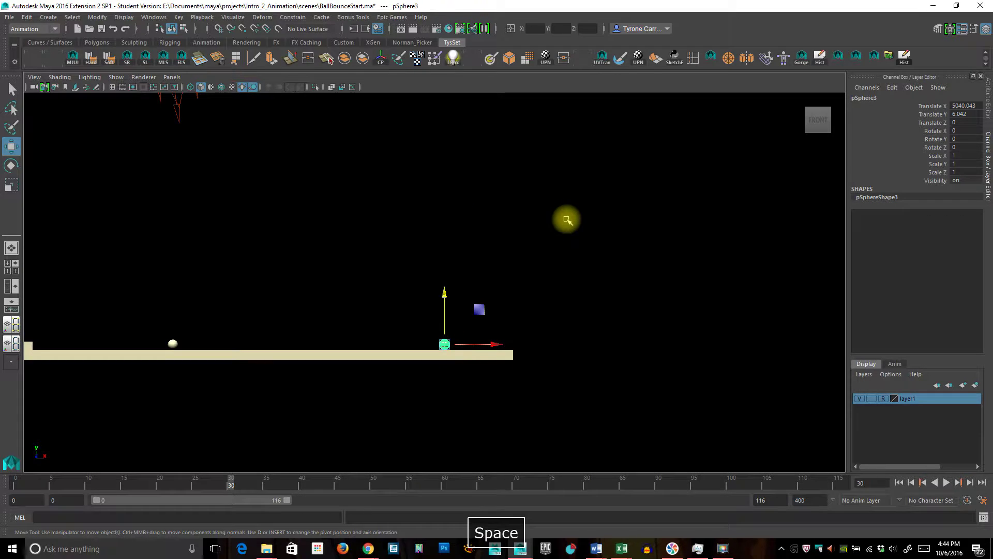
pyautogui.keyDown('alt'); pyautogui.moveTo(457, 393); pyautogui.dragTo(591, 396, button='right'); pyautogui.keyUp('alt')
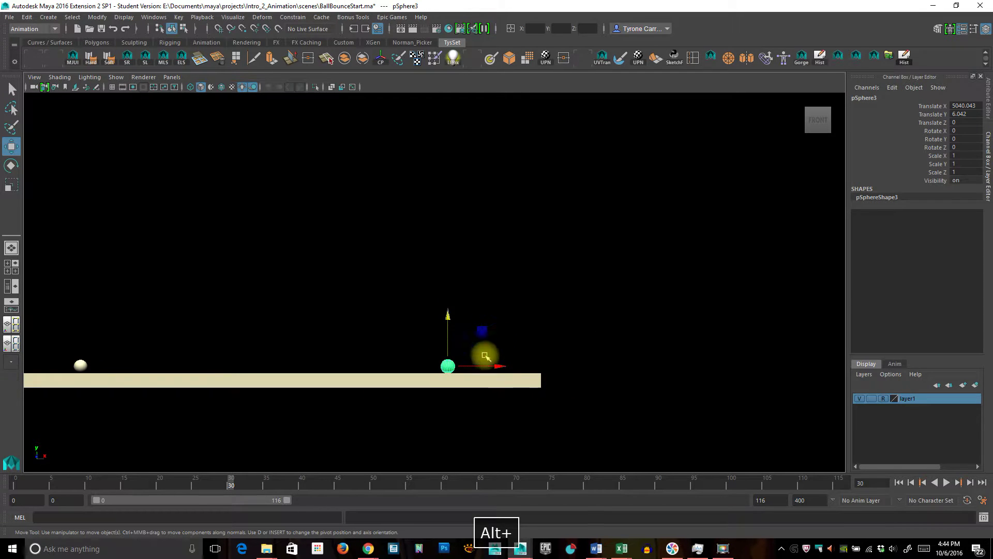
# Raise the far ball to about 3015 in Translate Y and undo a trial move back down to the floor
pyautogui.click(494, 305)
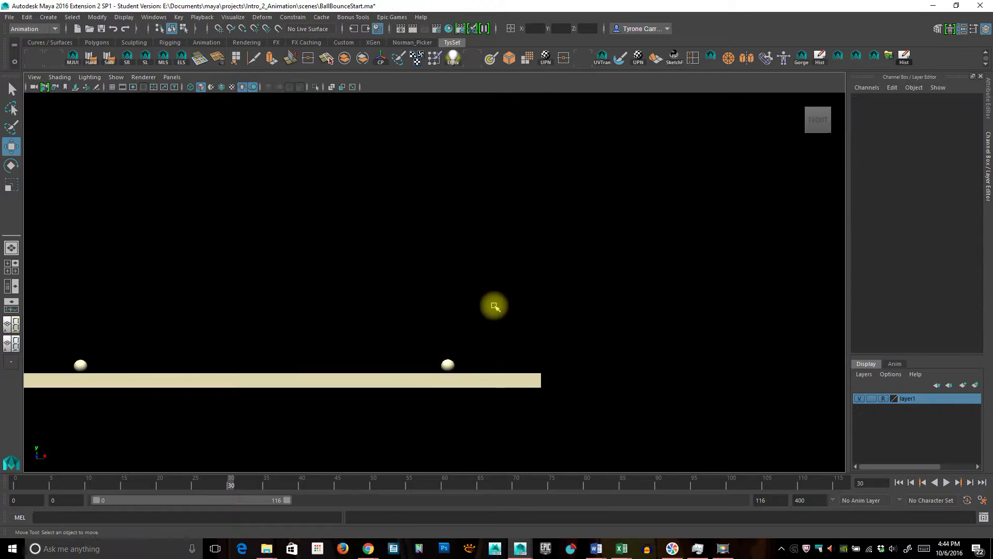
pyautogui.click(447, 368)
pyautogui.moveTo(446, 313); pyautogui.dragTo(473, 93)
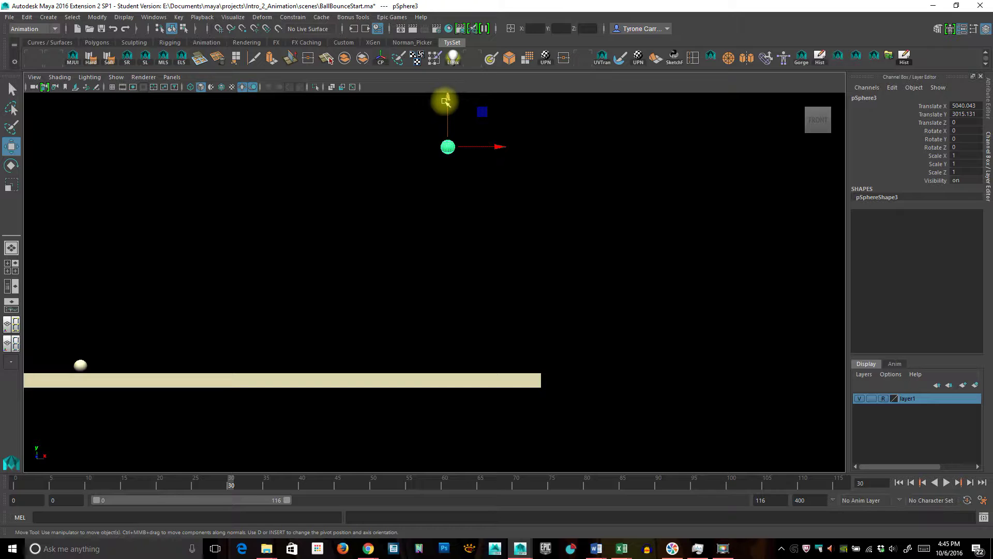
pyautogui.moveTo(448, 95); pyautogui.dragTo(468, 312)
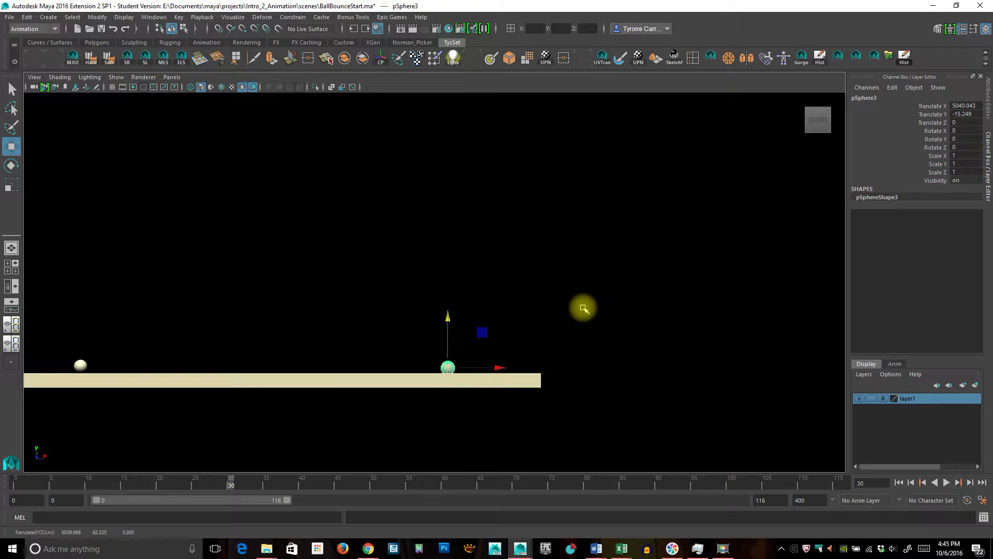
pyautogui.hotkey('ctrl', 'z')
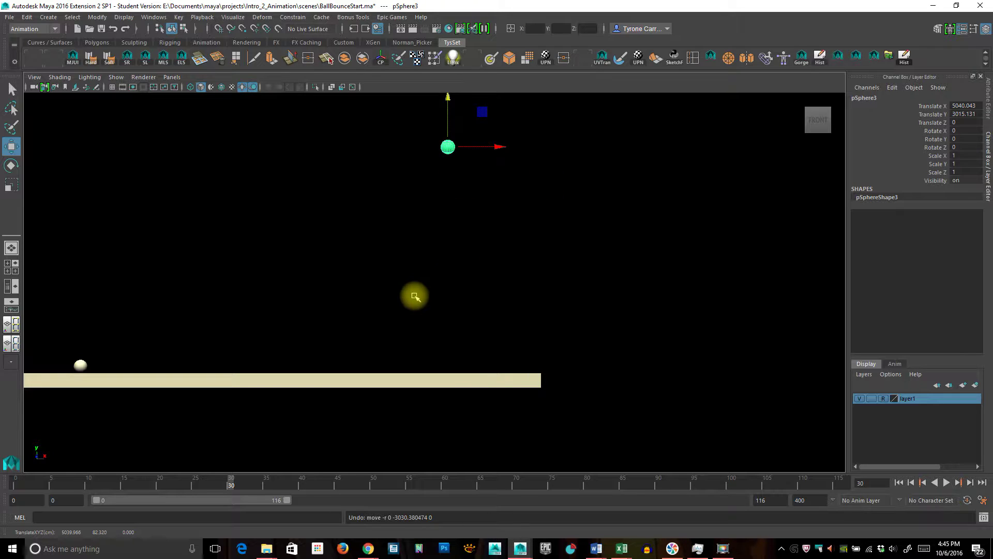
# Set the end of the playback range to frame 100 and go to frame 0
pyautogui.moveTo(286, 502)
pyautogui.mouseDown()
pyautogui.moveTo(327, 502)
pyautogui.moveTo(316, 494)
pyautogui.moveTo(282, 513)
pyautogui.mouseUp()
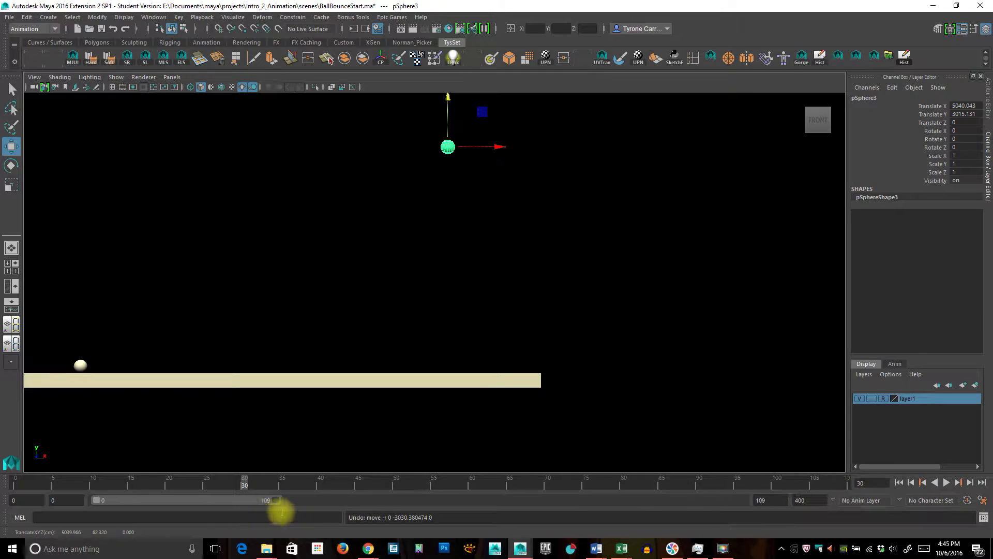
pyautogui.doubleClick(763, 500)
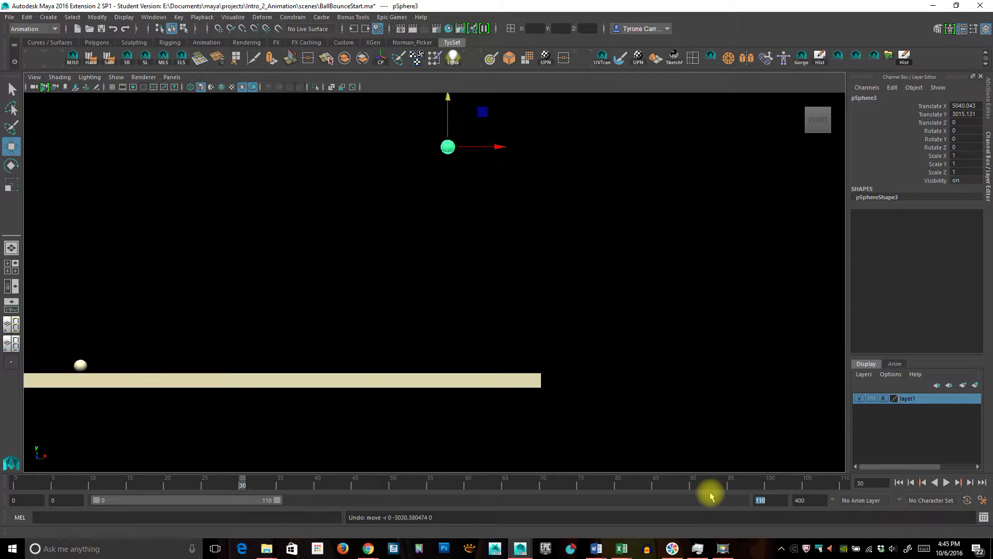
pyautogui.press('Return')
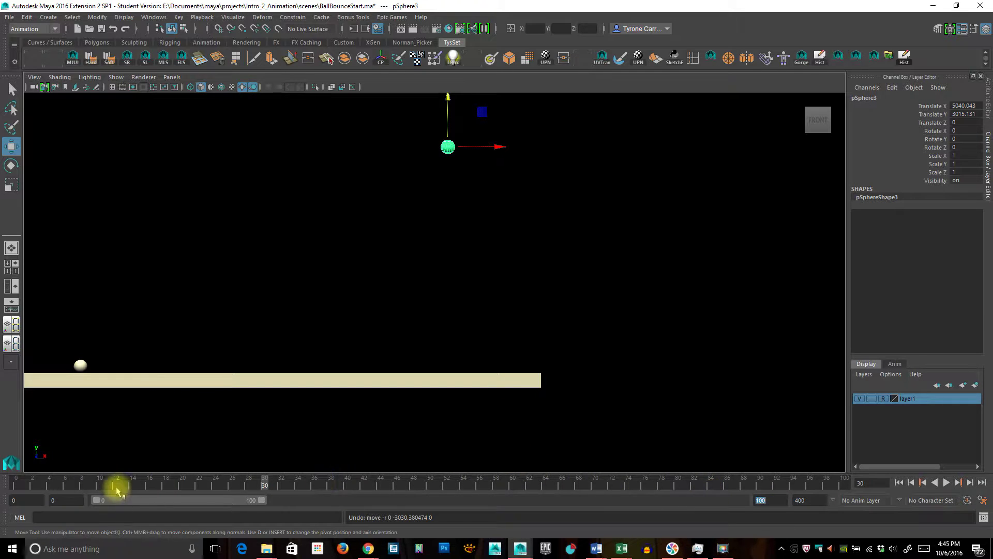
pyautogui.click(10, 481)
# Raise the far ball to about 3491 in Translate Y, testing playback before and after the move
pyautogui.hotkey('alt', 'v')
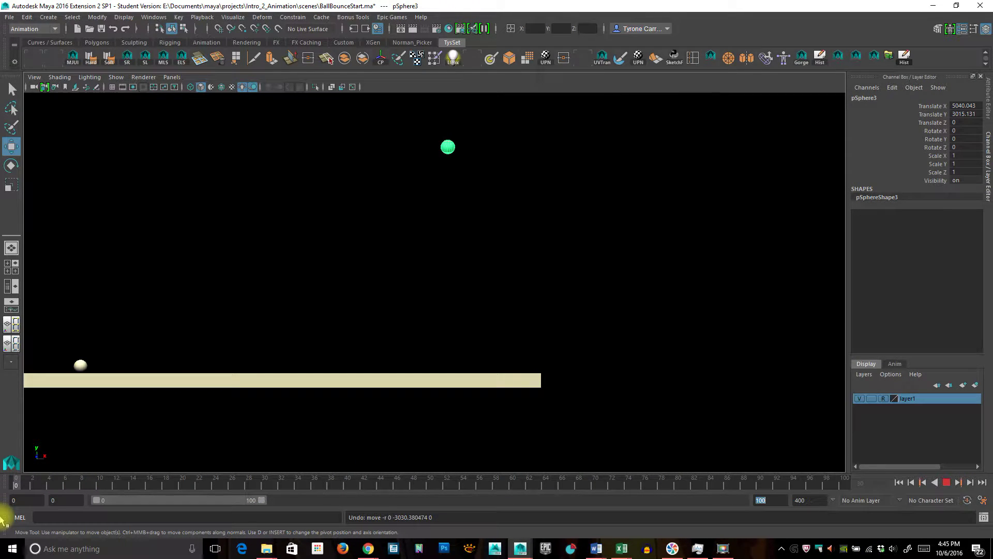
pyautogui.press('Escape')
pyautogui.moveTo(448, 102); pyautogui.dragTo(441, 71)
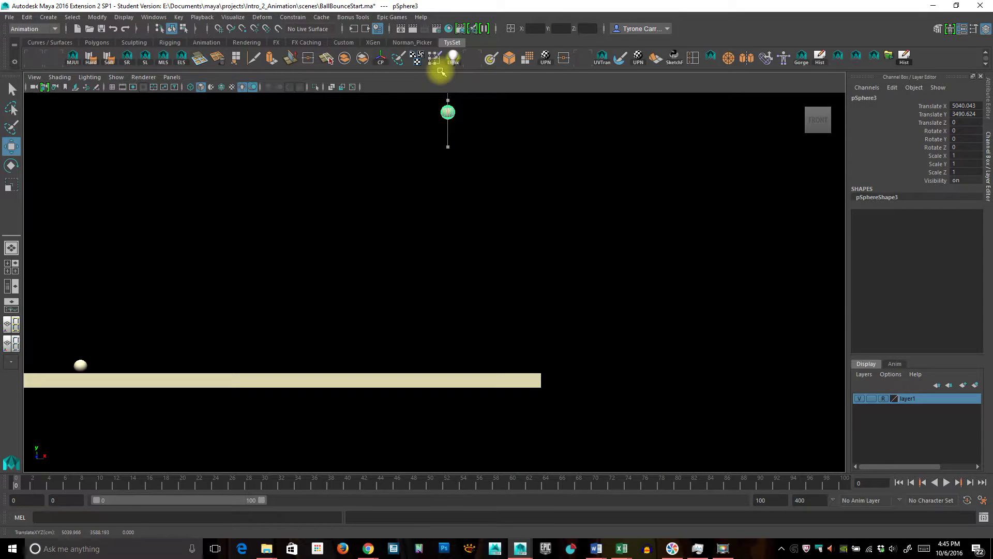
pyautogui.hotkey('alt', 'v')
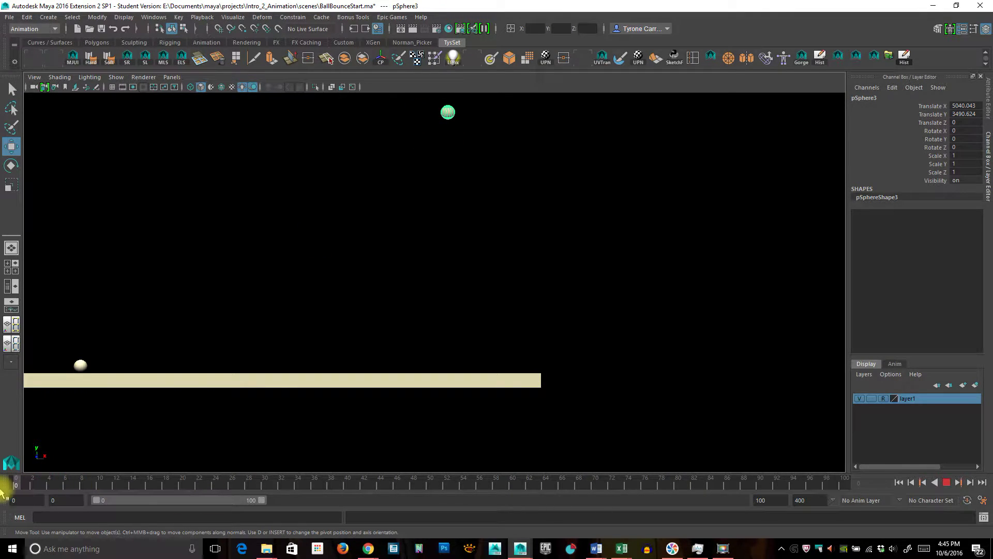
pyautogui.press('Escape')
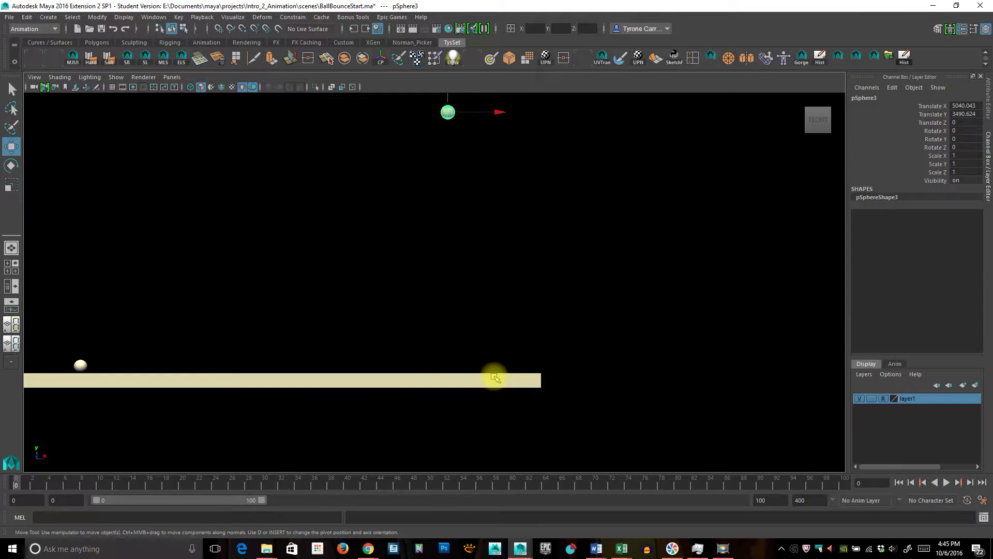
# Lower the far ball onto the floor at about 6 in Translate Y and freeze its transformations
pyautogui.moveTo(446, 95); pyautogui.dragTo(461, 349)
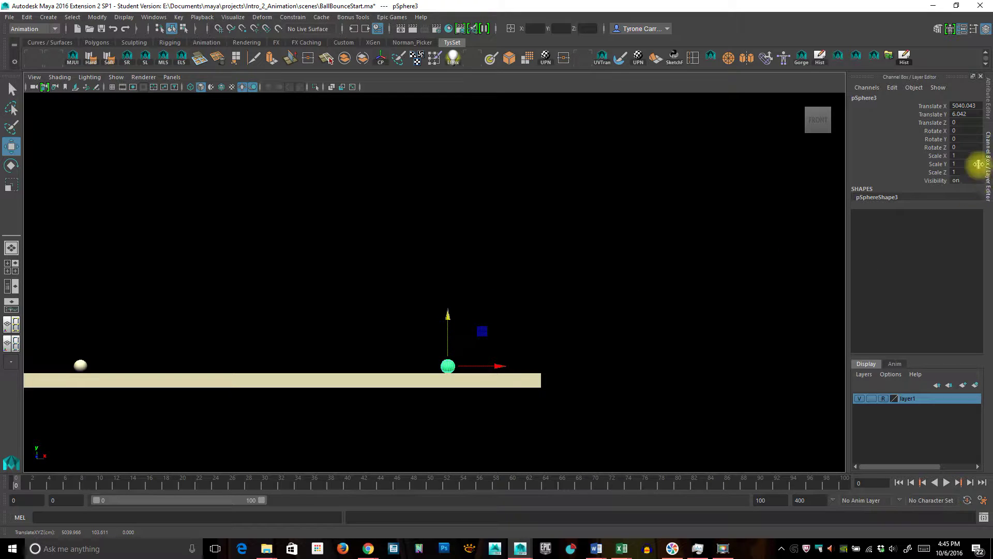
pyautogui.click(468, 360)
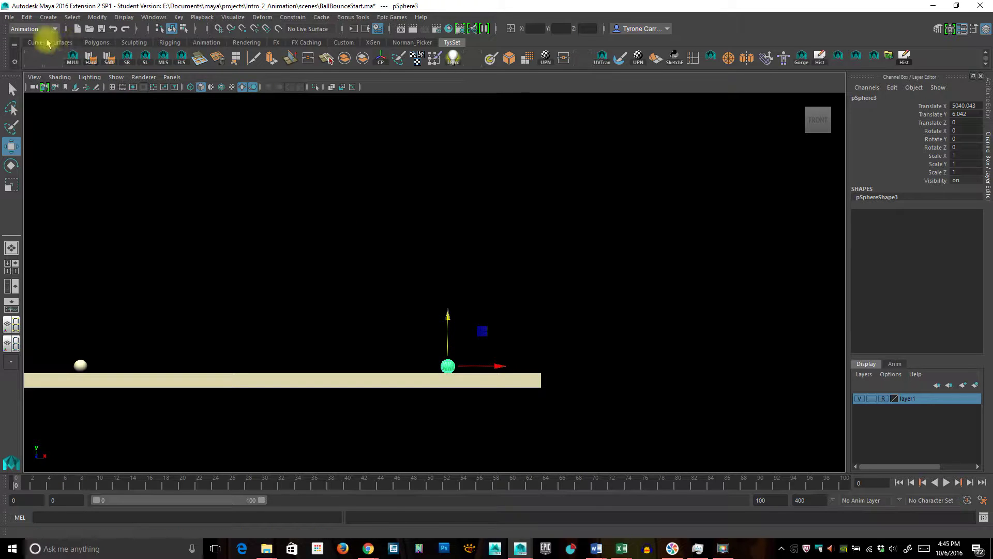
pyautogui.click(47, 18)
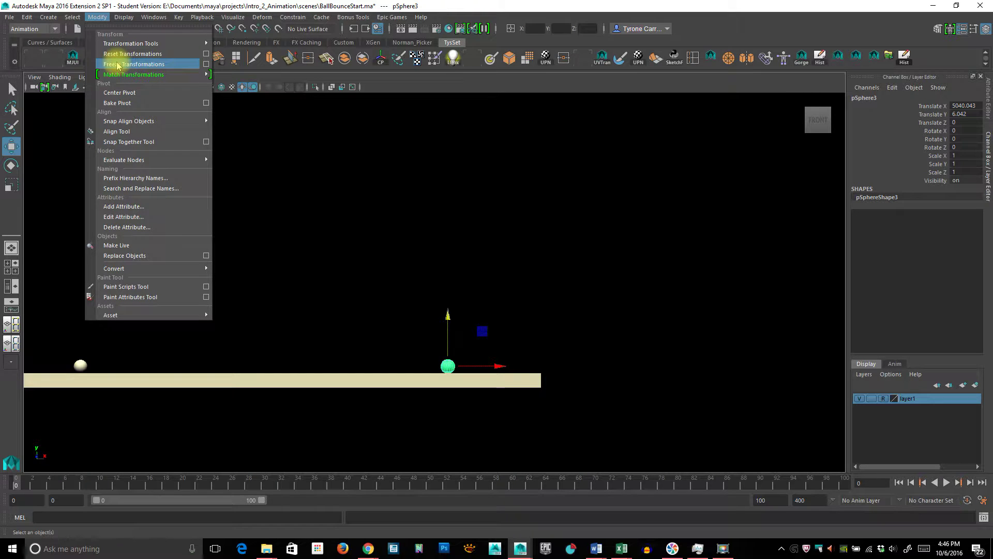
pyautogui.click(118, 64)
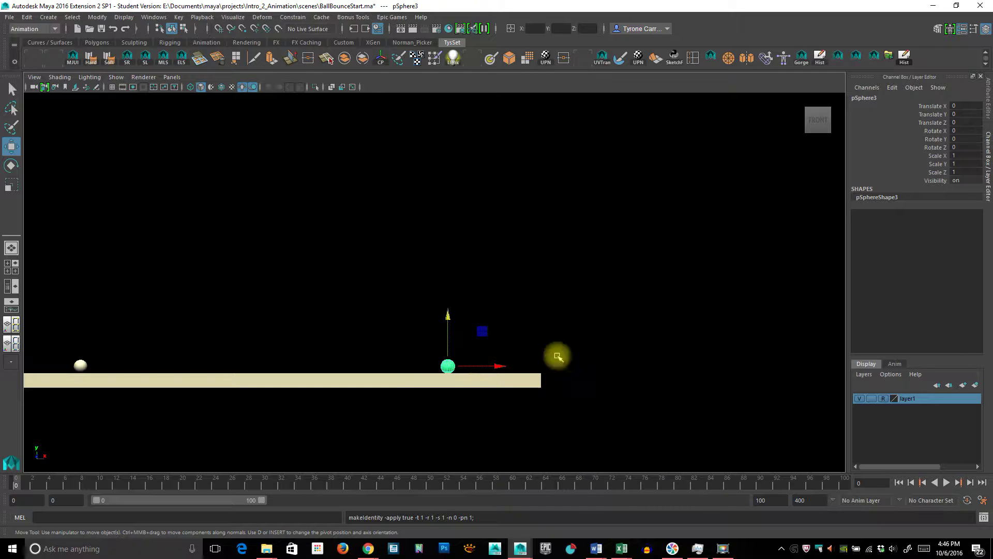
# Raise the far ball to about 135 in Translate Y and reset that value to 0
pyautogui.moveTo(445, 317); pyautogui.dragTo(445, 328)
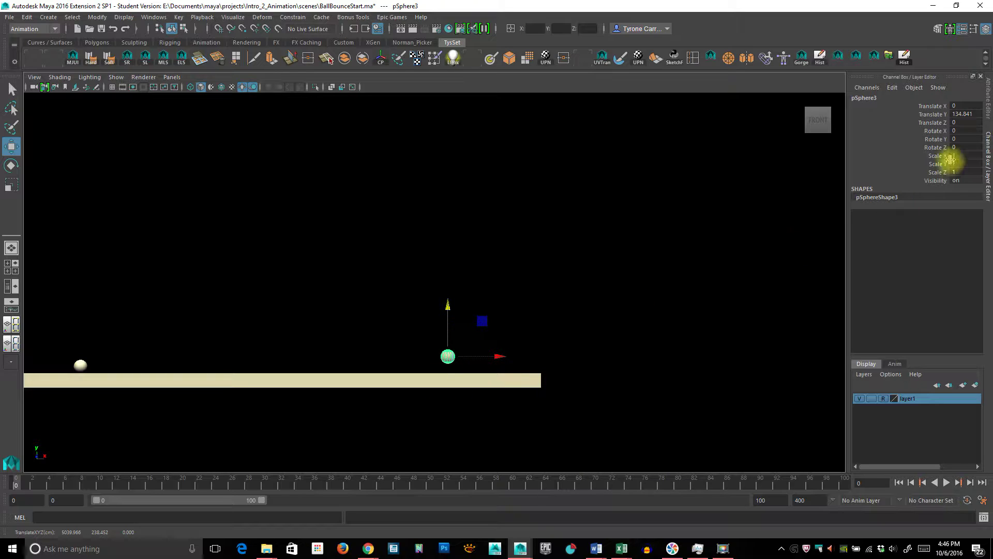
pyautogui.click(968, 115)
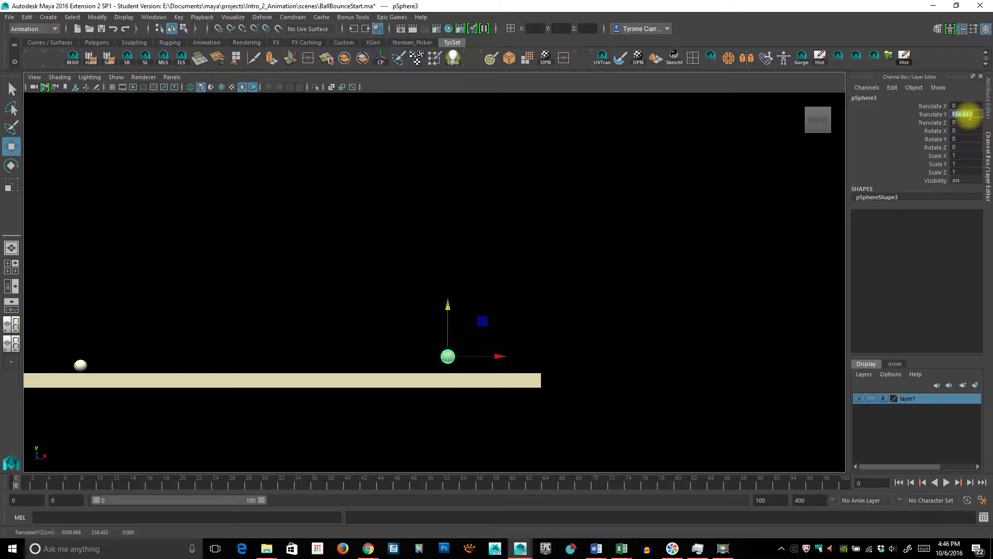
pyautogui.write('0')
pyautogui.press('Return')
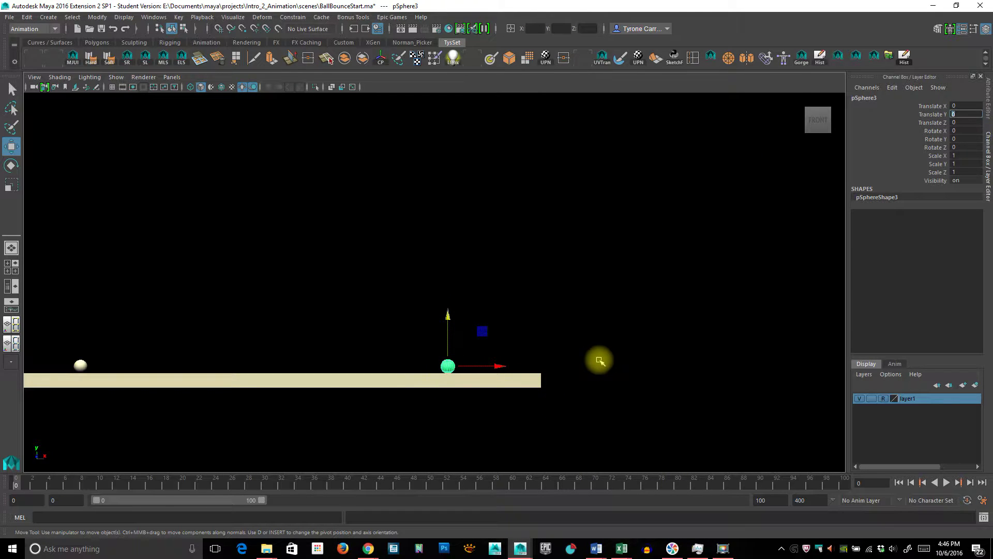
# Raise the far ball to about 3307 in Translate Y and set a key on its channels at frame 0
pyautogui.moveTo(447, 318); pyautogui.dragTo(444, 62)
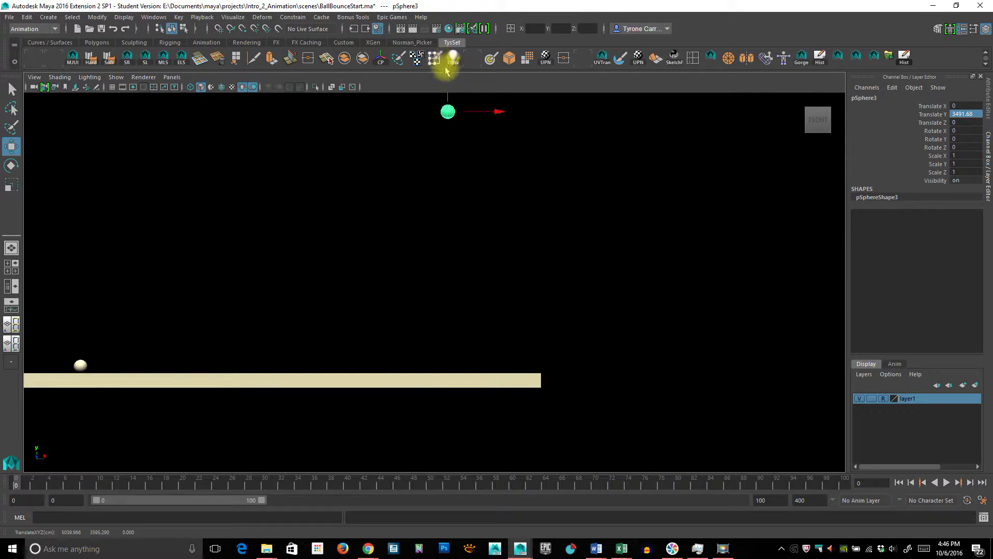
pyautogui.moveTo(445, 97); pyautogui.dragTo(448, 111)
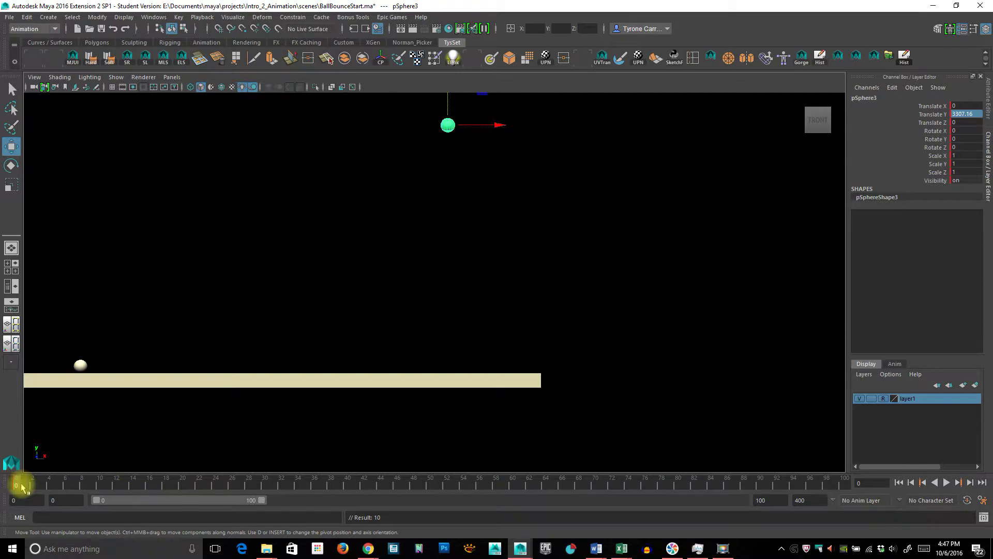
# Scrub the timeline to frame 24, return to frame 0, and briefly play the animation to check the keyed ball
pyautogui.moveTo(24, 486); pyautogui.dragTo(216, 499)
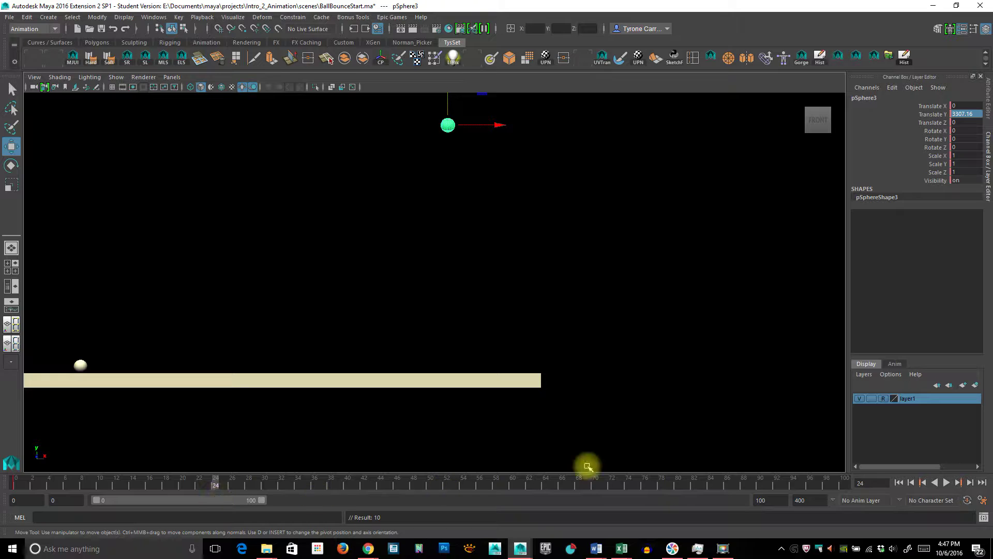
pyautogui.click(16, 481)
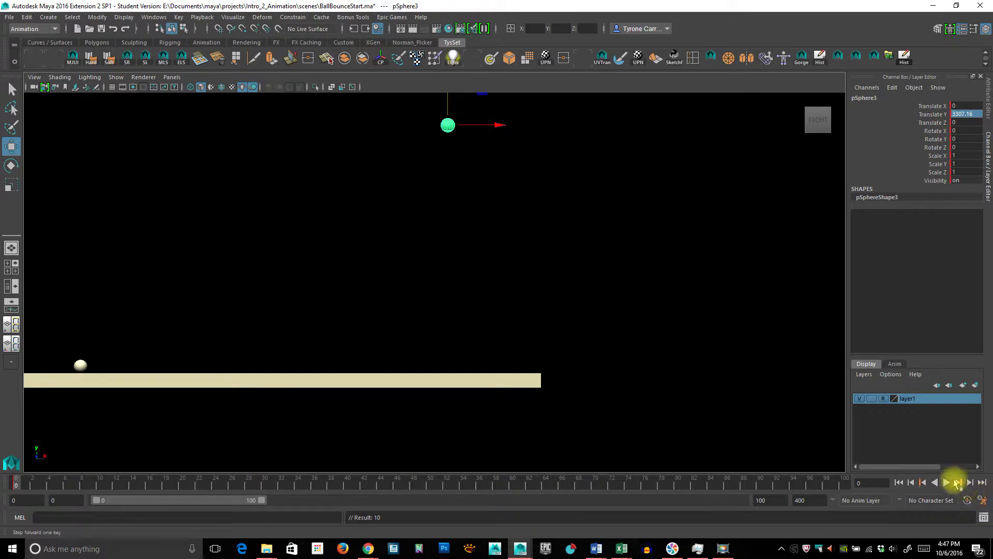
pyautogui.click(945, 482)
pyautogui.click(945, 482)
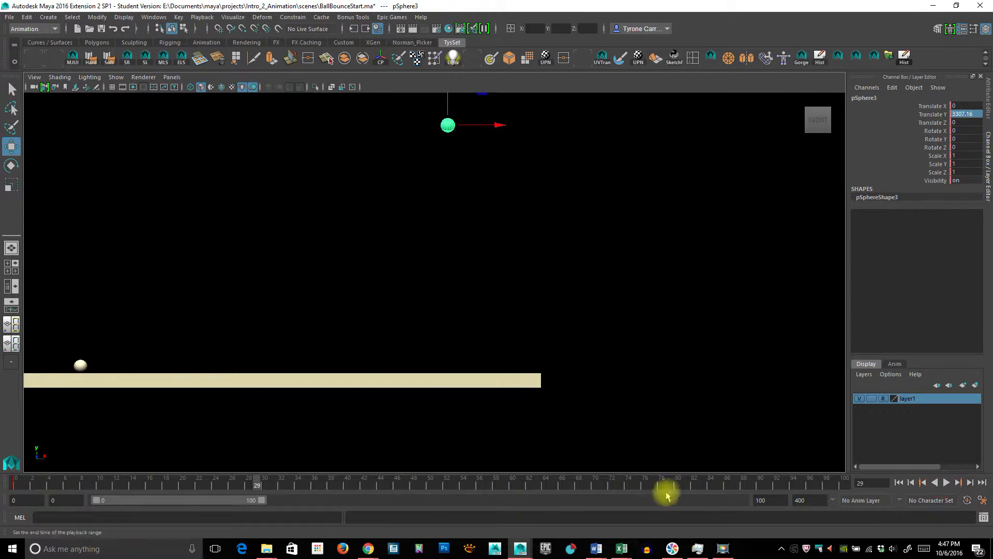
# Lower the far ball at frame 24 without setting a key, scrub the timeline to check it, and return to frame 0
pyautogui.moveTo(217, 479)
pyautogui.mouseDown()
pyautogui.moveTo(11, 474)
pyautogui.moveTo(257, 492)
pyautogui.moveTo(200, 492)
pyautogui.moveTo(228, 492)
pyautogui.moveTo(218, 496)
pyautogui.mouseUp()
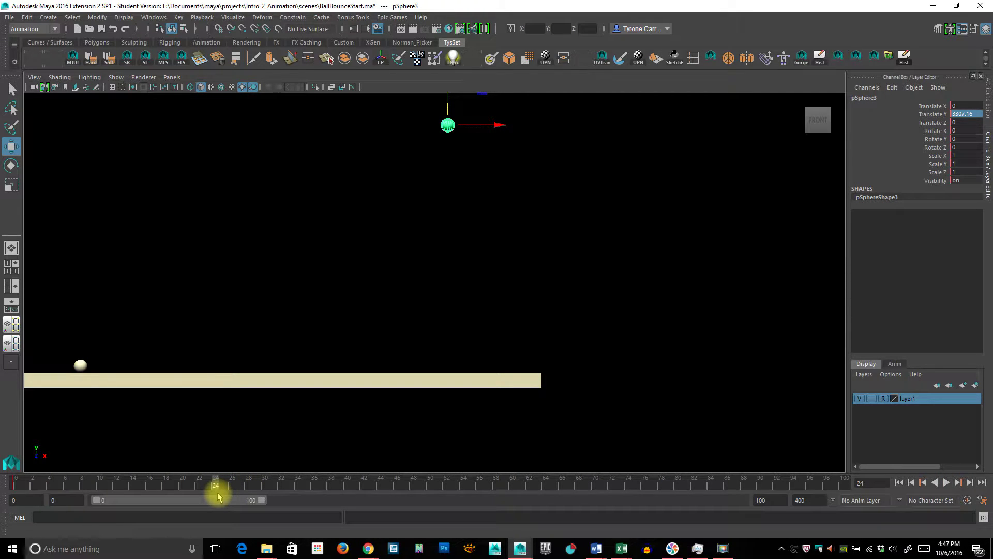
pyautogui.moveTo(450, 102); pyautogui.dragTo(450, 177)
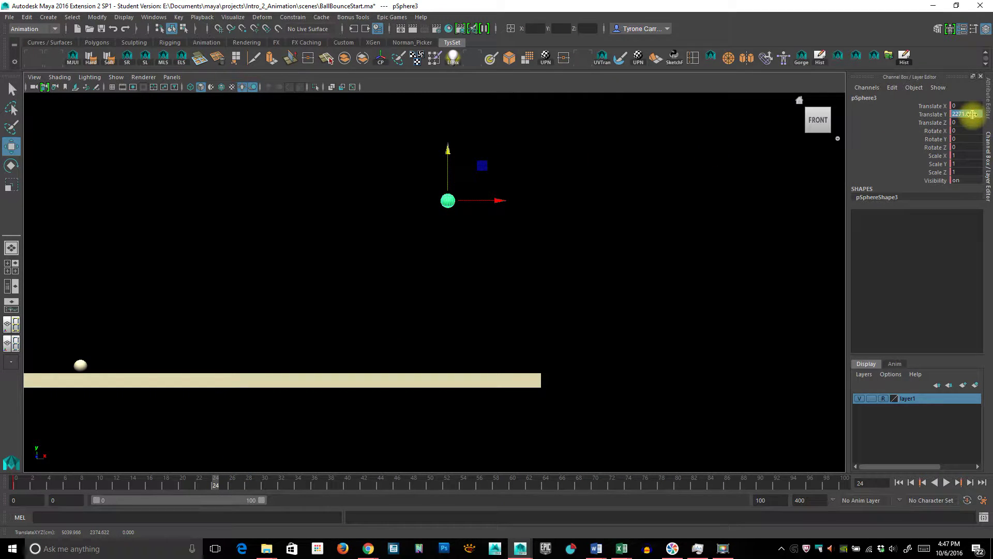
pyautogui.moveTo(448, 151); pyautogui.dragTo(421, 311)
pyautogui.click(178, 479)
pyautogui.moveTo(185, 481); pyautogui.dragTo(81, 481)
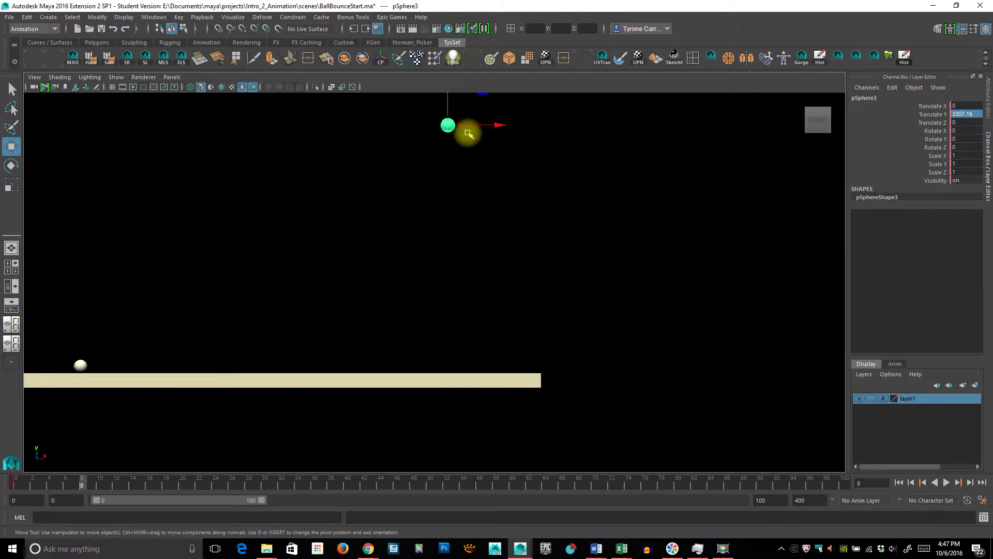
pyautogui.click(16, 481)
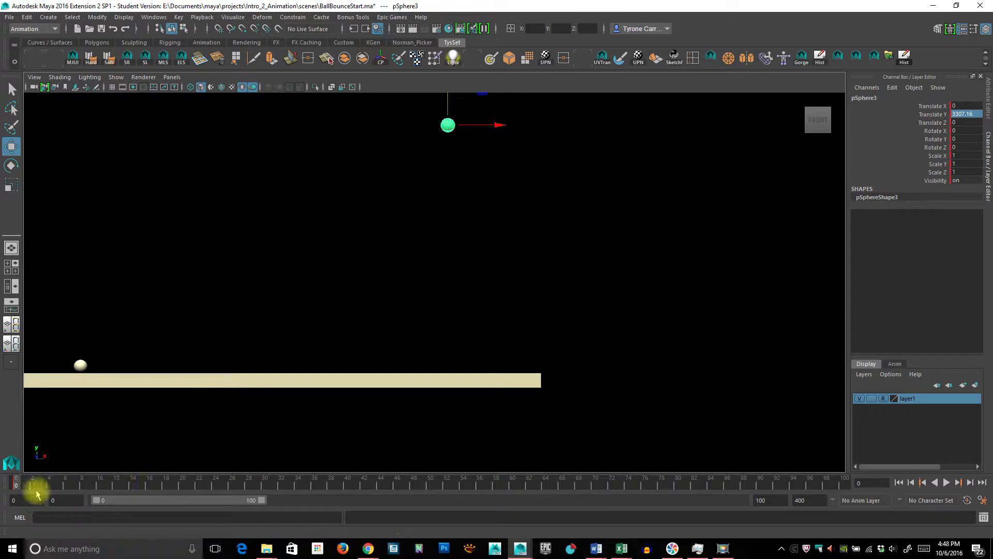
# Lower the far ball to the floor at frame 24, set its Translate Y to 0, and set a key
pyautogui.moveTo(18, 483); pyautogui.dragTo(216, 485)
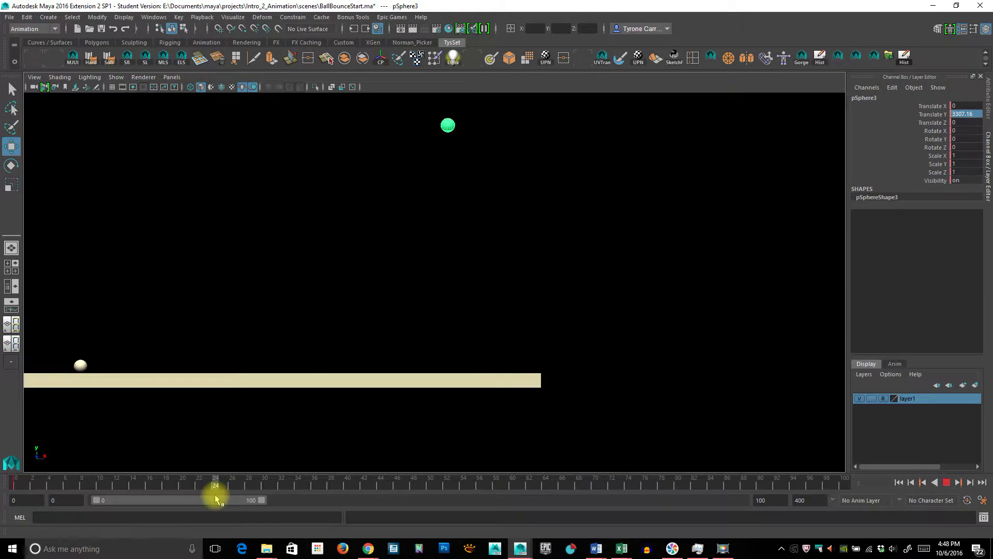
pyautogui.moveTo(453, 98); pyautogui.dragTo(454, 340)
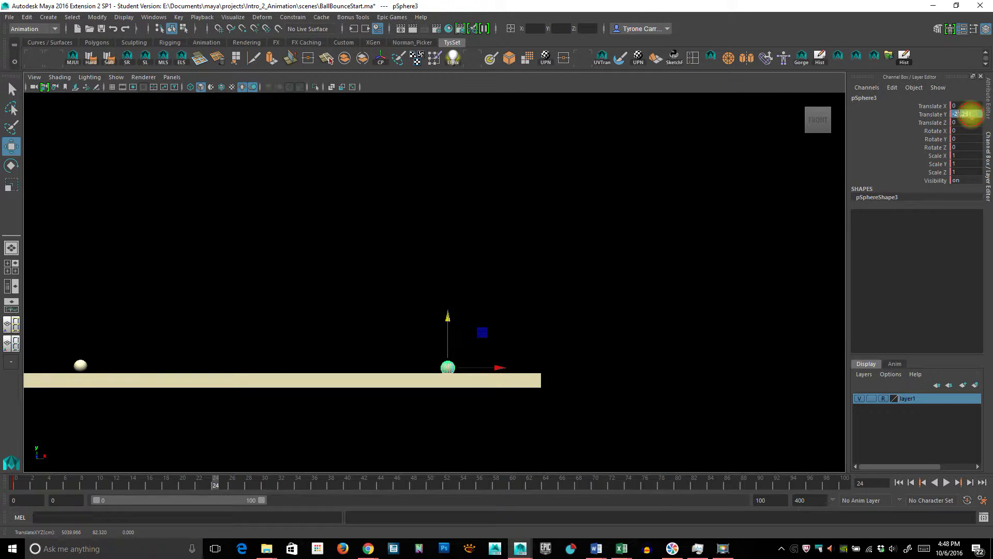
pyautogui.write('0')
pyautogui.press('Return')
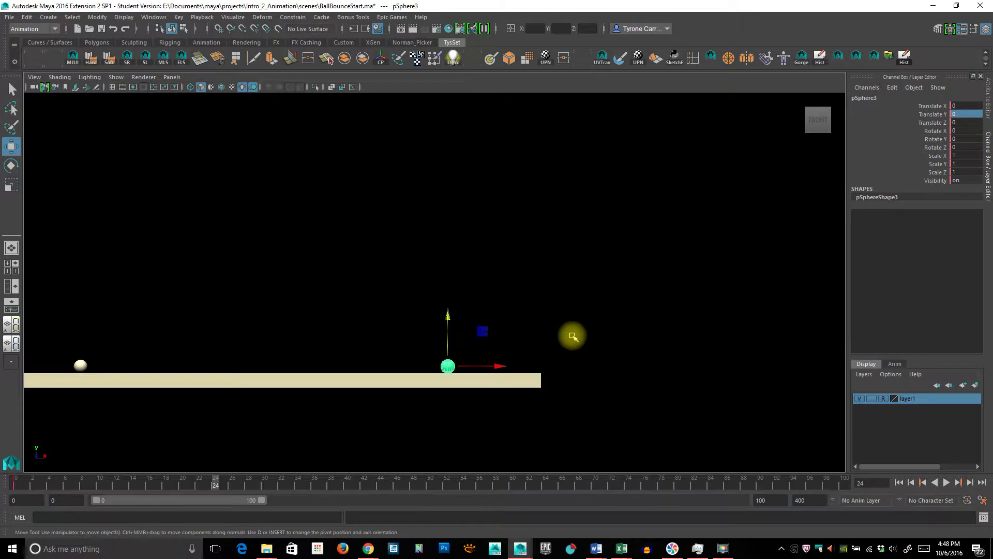
pyautogui.press('s')
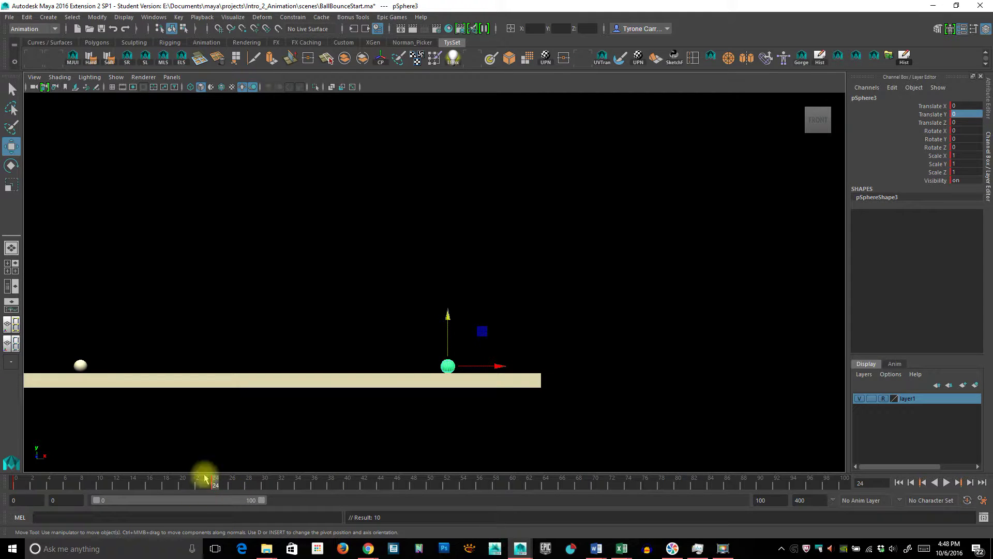
# Play the far ball's drop from frame 0, stop it, and scrub from frame 0 to frame 24
pyautogui.moveTo(205, 490); pyautogui.dragTo(4, 471)
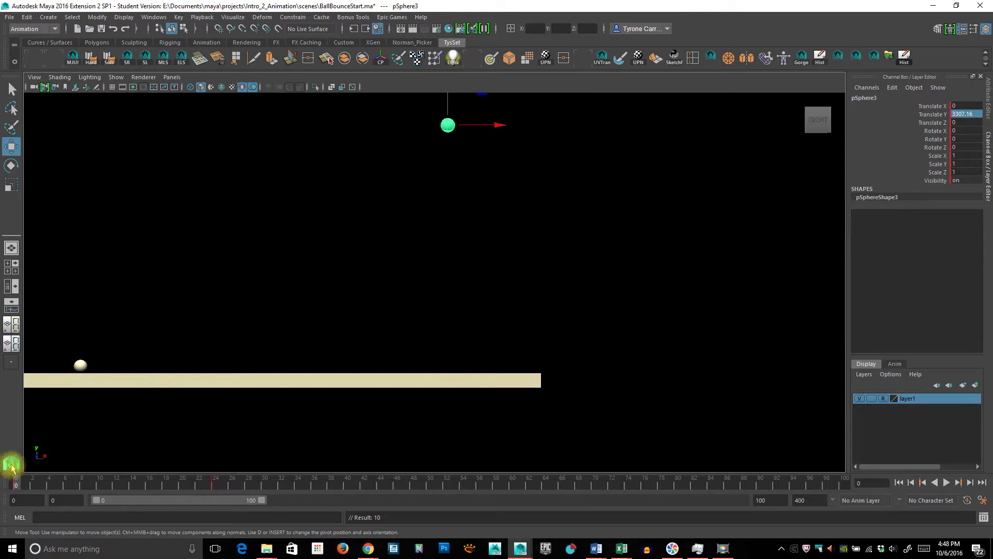
pyautogui.click(948, 482)
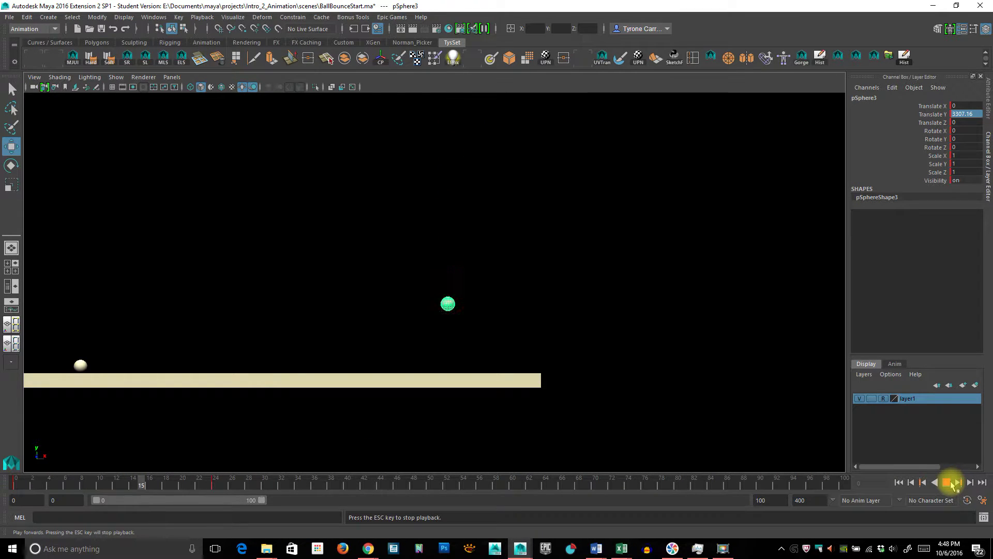
pyautogui.click(949, 482)
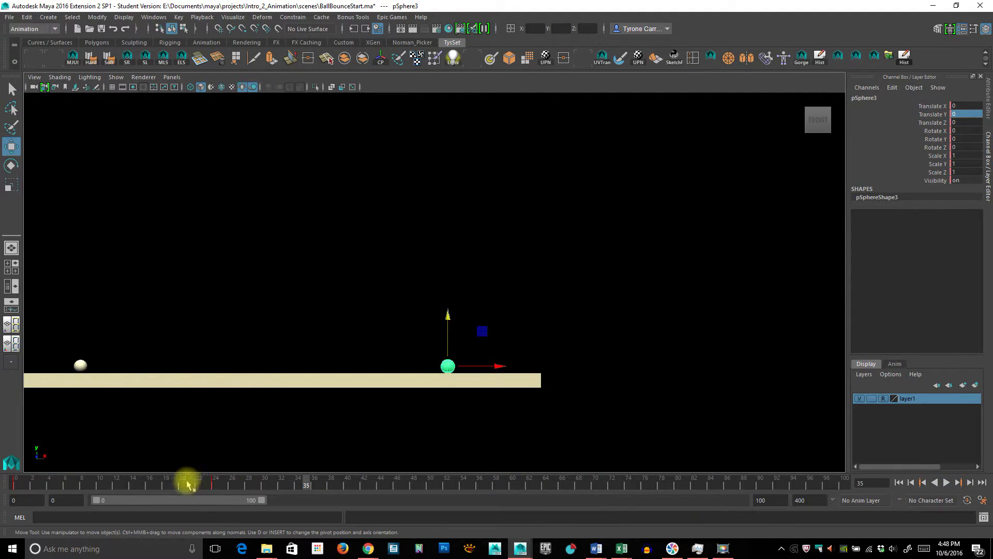
pyautogui.click(11, 487)
pyautogui.moveTo(12, 487); pyautogui.dragTo(224, 495)
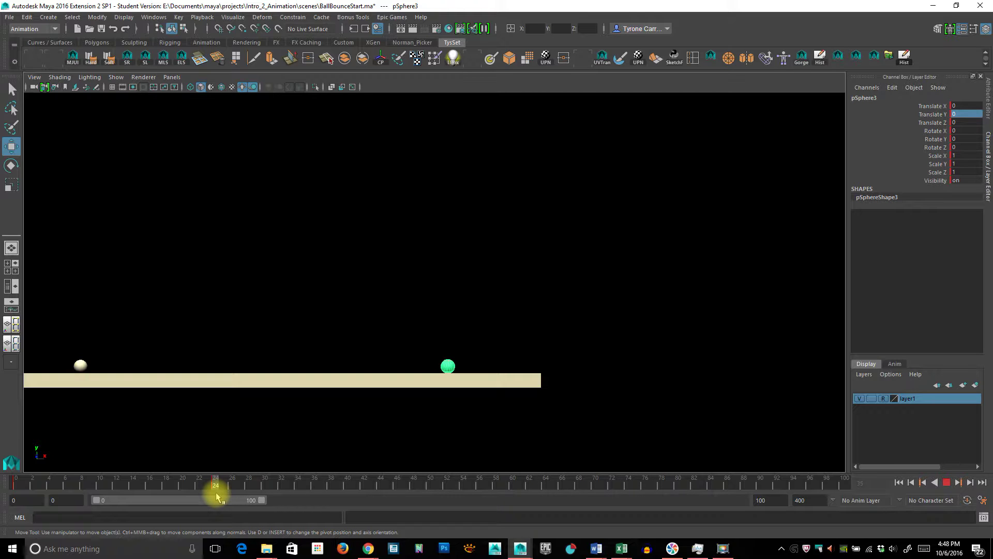
# Raise the far ball to about 2016 in Translate Y at frame 48 and set a key
pyautogui.click(418, 512)
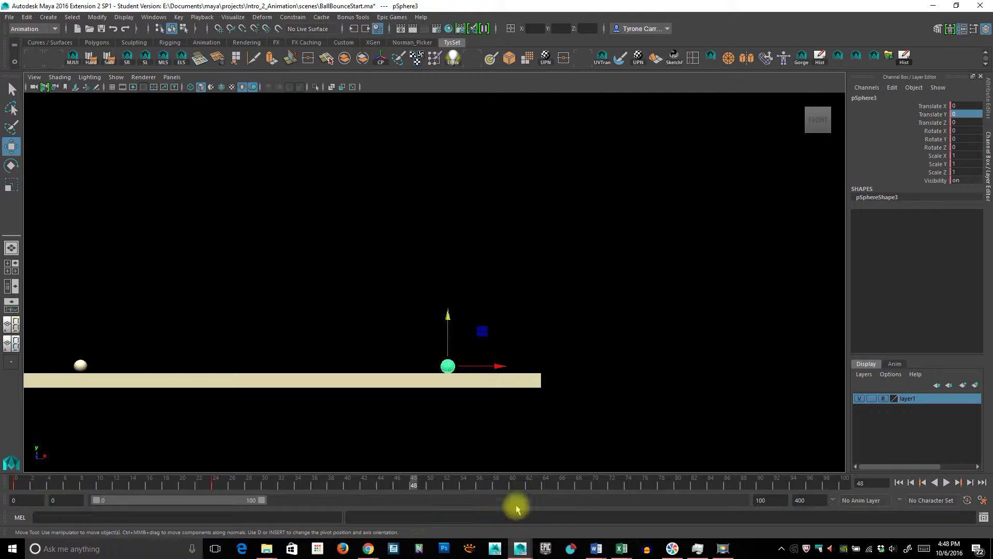
pyautogui.moveTo(449, 313); pyautogui.dragTo(464, 168)
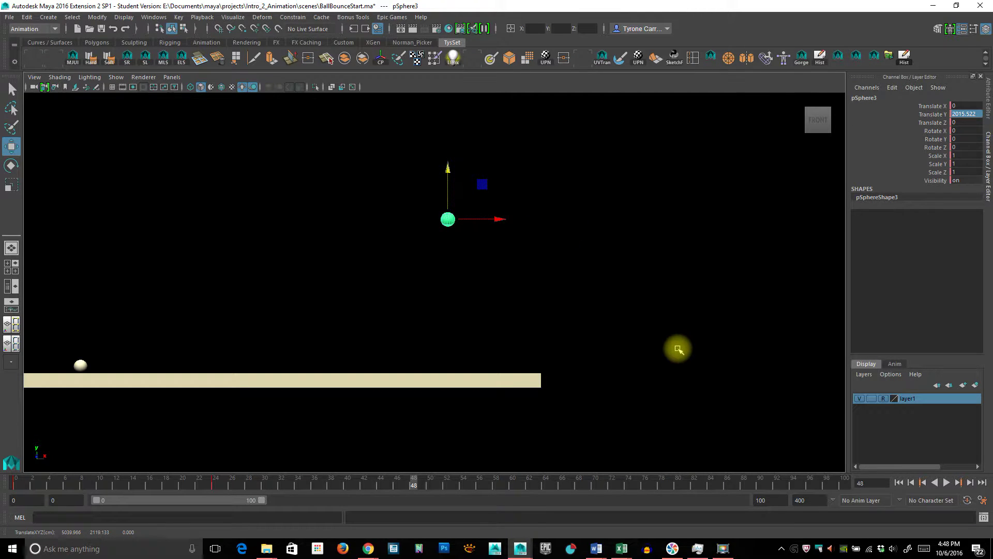
pyautogui.press('s')
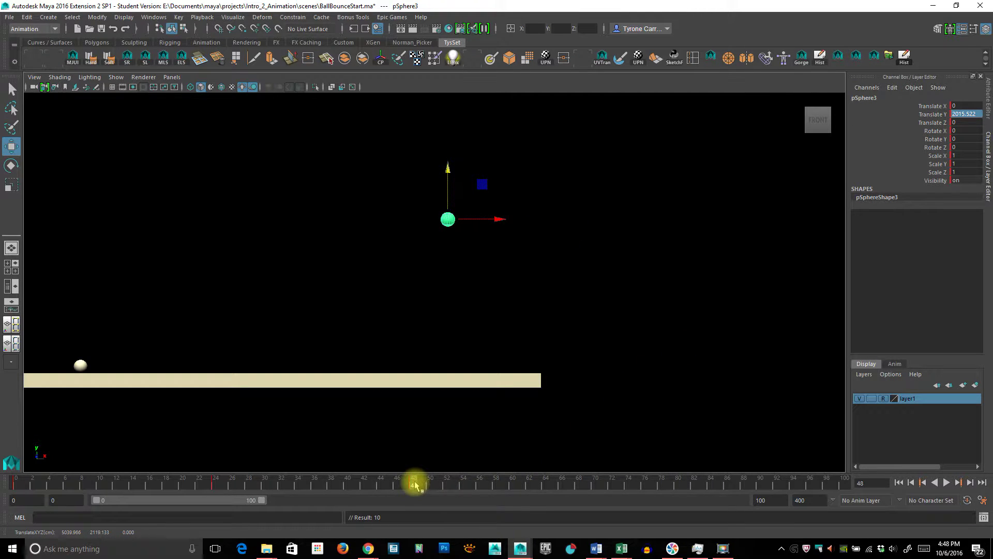
# Bring the far ball back to the floor at frame 70 with Translate Y 0 and set a key
pyautogui.hotkey('alt', 'v')
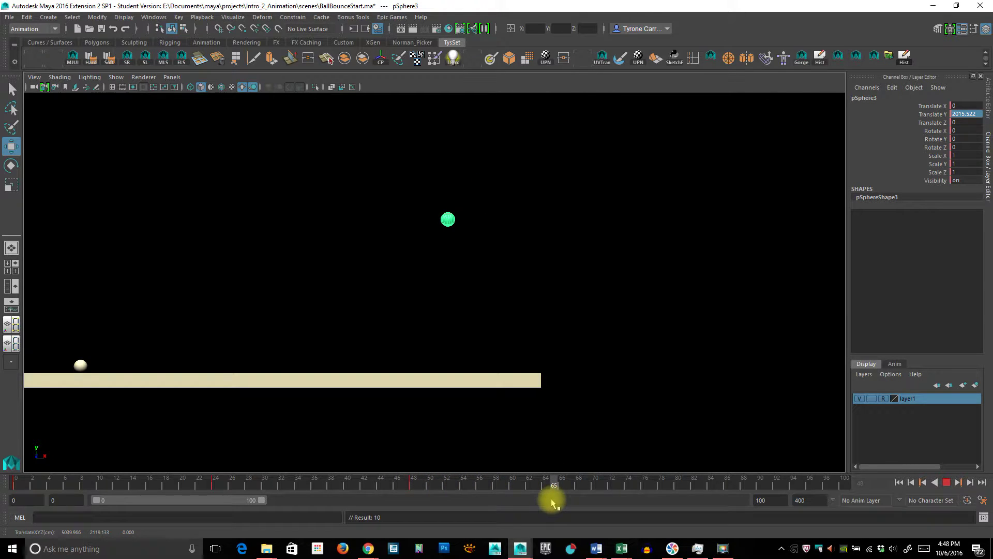
pyautogui.moveTo(551, 502)
pyautogui.mouseDown()
pyautogui.moveTo(592, 502)
pyautogui.moveTo(512, 501)
pyautogui.moveTo(622, 505)
pyautogui.mouseUp()
pyautogui.moveTo(595, 504); pyautogui.dragTo(596, 504)
pyautogui.moveTo(448, 168); pyautogui.dragTo(448, 316)
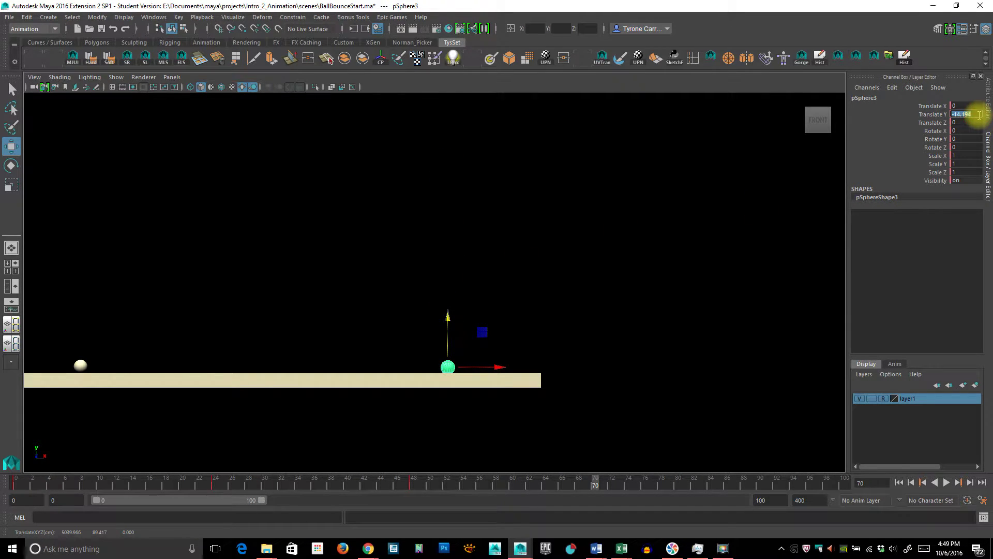
pyautogui.write('0')
pyautogui.press('Return')
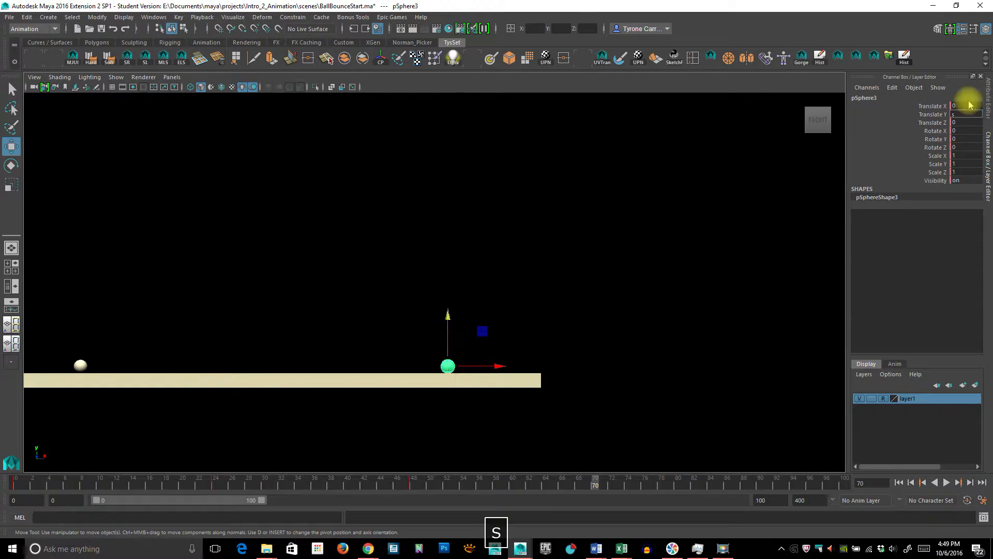
pyautogui.press('Return')
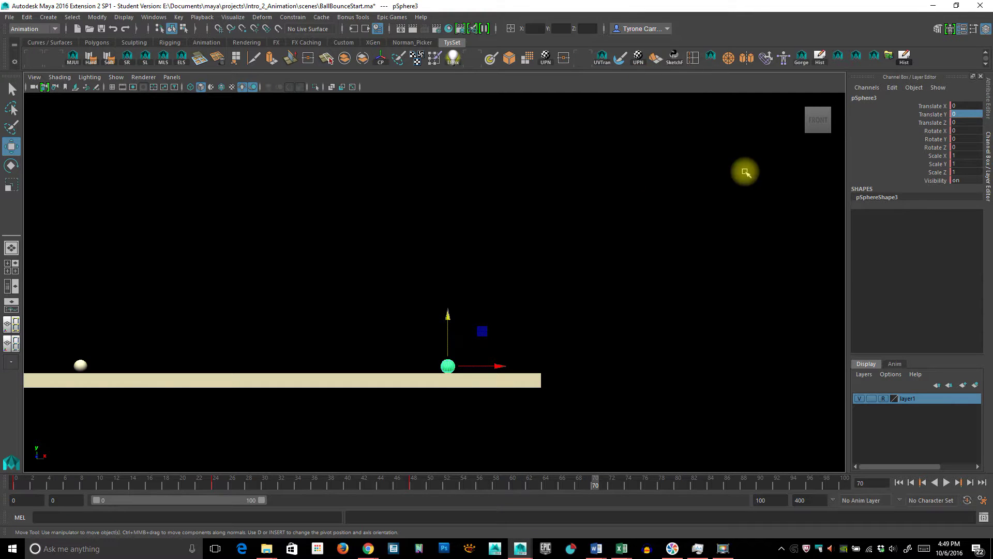
pyautogui.keyDown('alt'); pyautogui.moveTo(687, 371); pyautogui.dragTo(701, 340, button='right'); pyautogui.keyUp('alt')
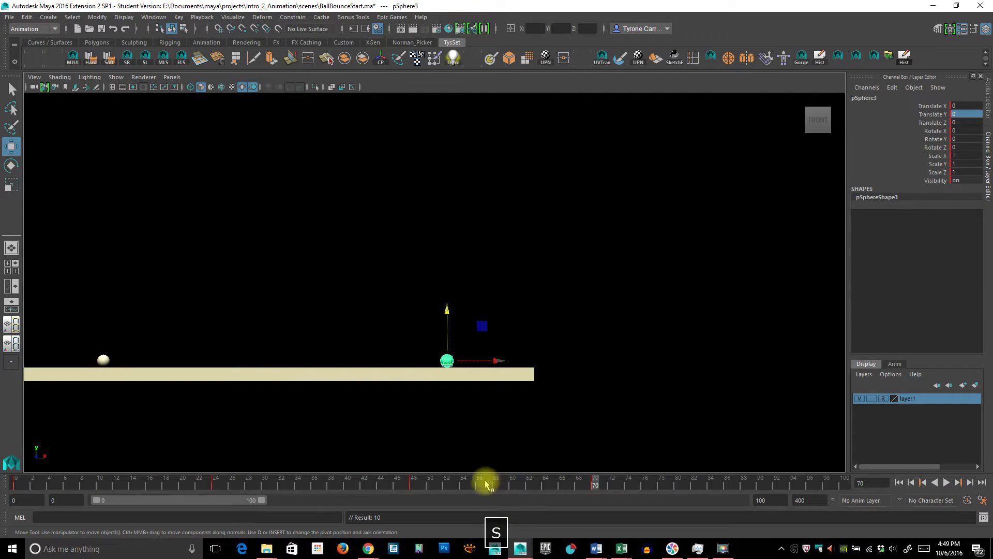
# Return to frame 0 and play the bounce animation through, then stop playback
pyautogui.hotkey('alt', 'v')
pyautogui.press('Escape')
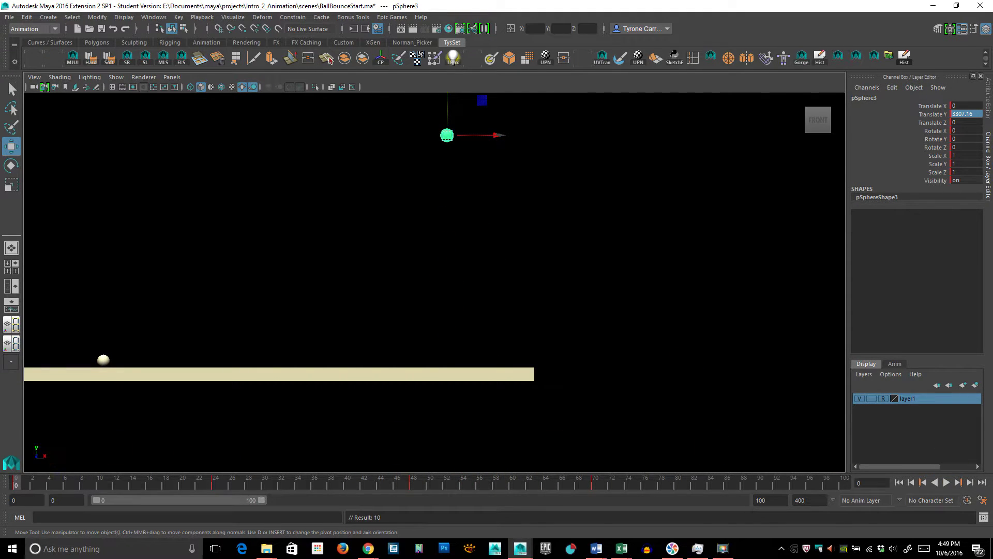
pyautogui.click(946, 482)
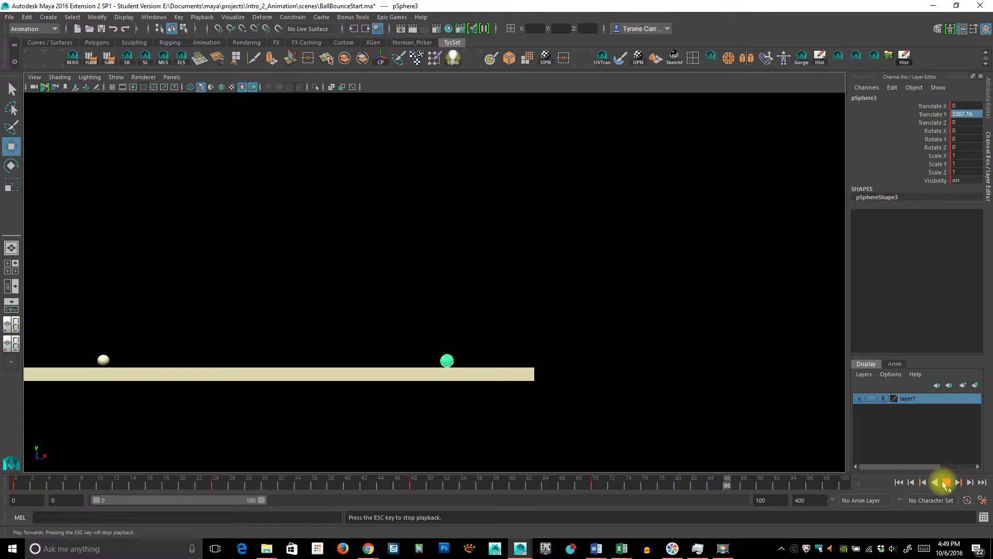
pyautogui.click(945, 482)
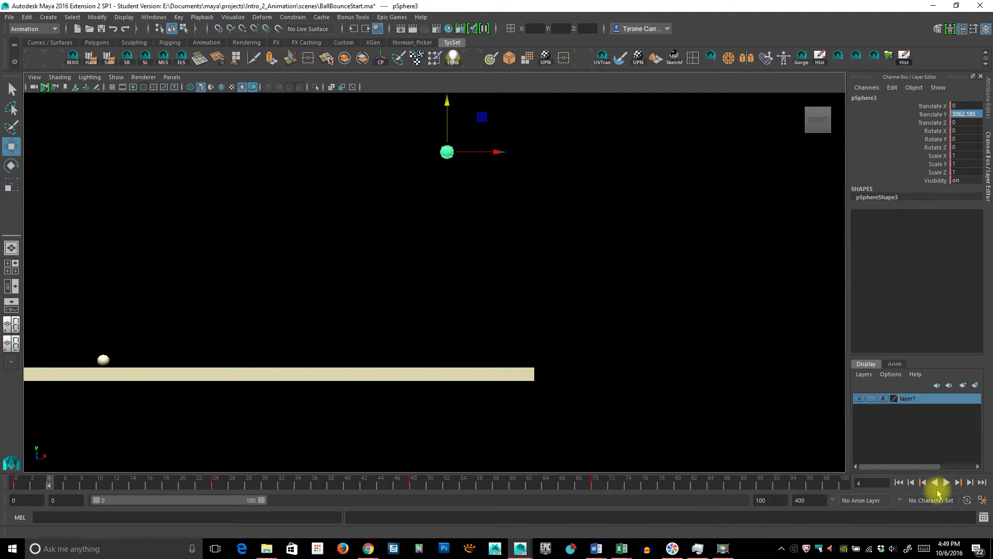
# Undo the keys and ball moves made at frames 70, 48 and 24
pyautogui.press('z')
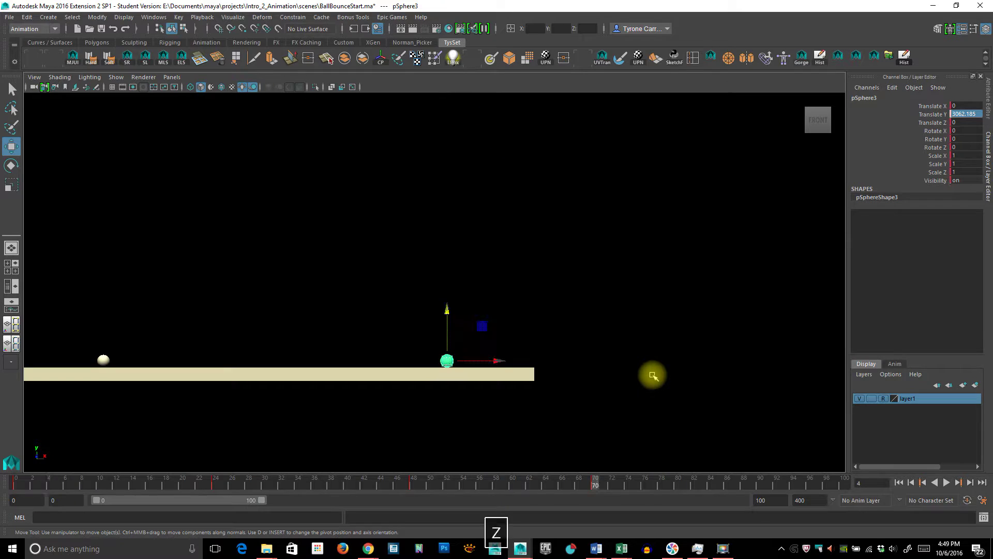
pyautogui.press('z')
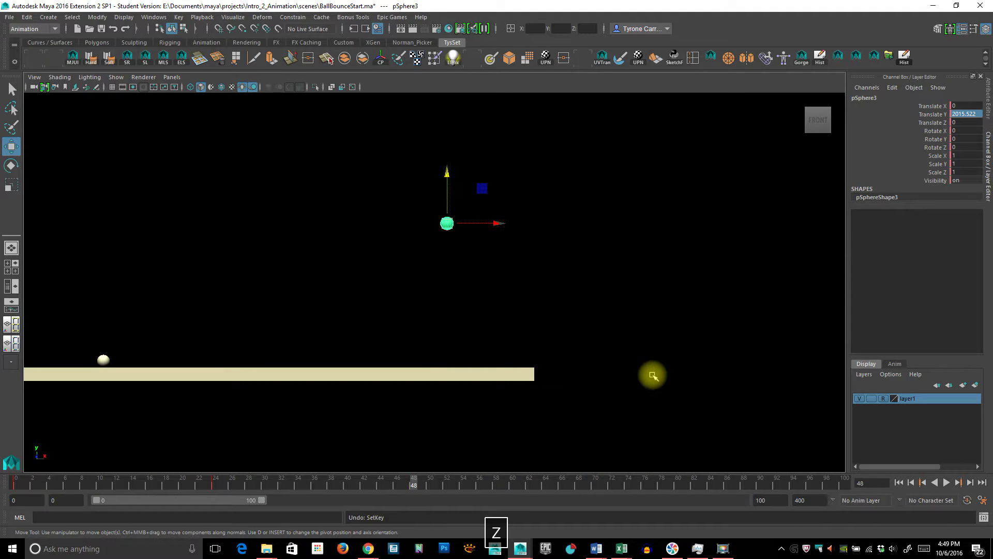
pyautogui.press('z')
# Lower the far ball to the floor at frame 10, set its Translate Y to 0, and key its channels
pyautogui.moveTo(226, 479); pyautogui.dragTo(3, 479)
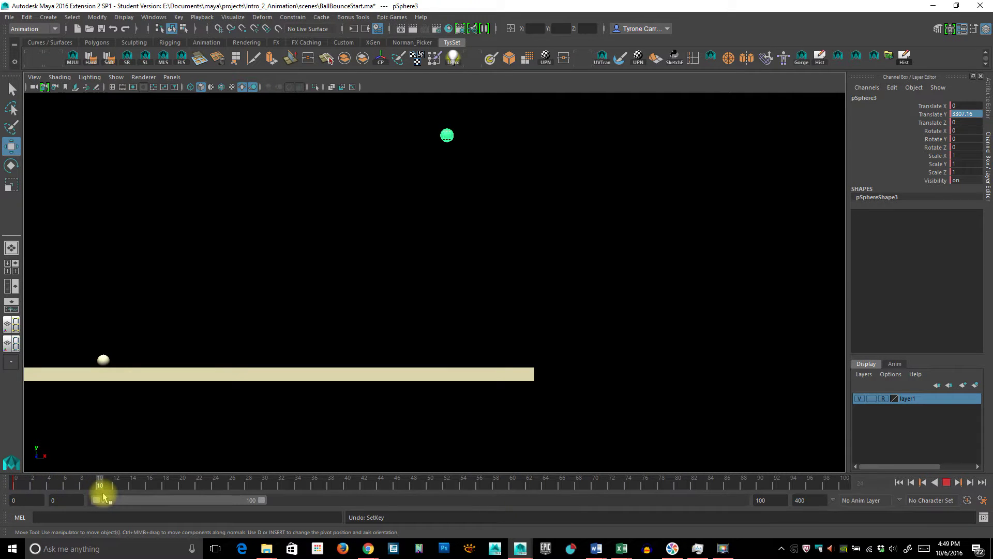
pyautogui.moveTo(451, 101); pyautogui.dragTo(458, 330)
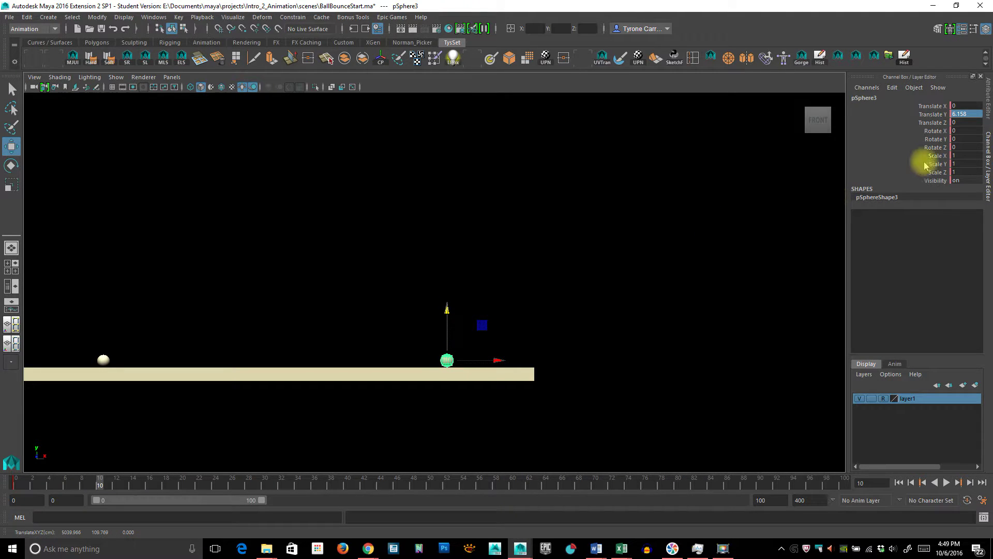
pyautogui.click(973, 116)
pyautogui.write('0')
pyautogui.press('Return')
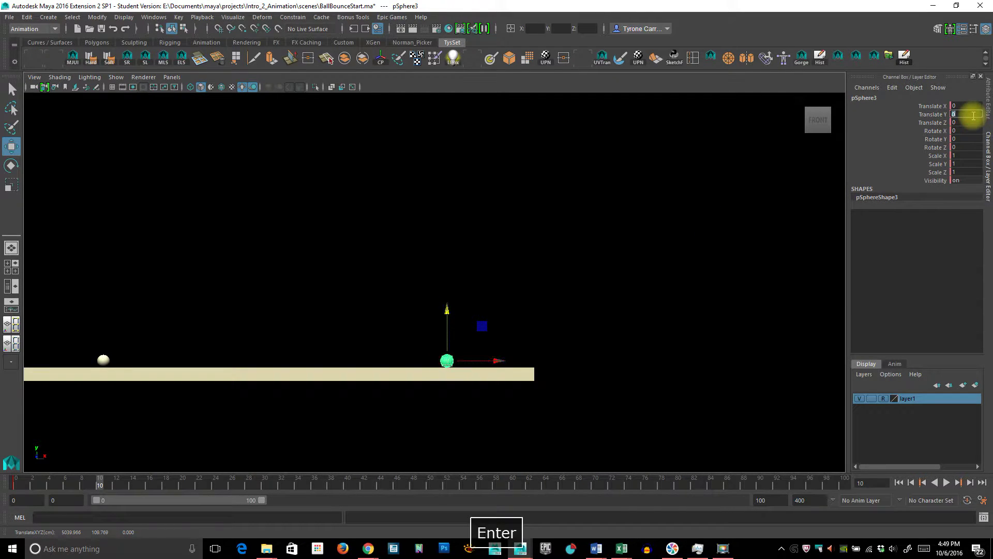
pyautogui.keyDown('alt'); pyautogui.moveTo(496, 253); pyautogui.dragTo(545, 243, button='right'); pyautogui.keyUp('alt')
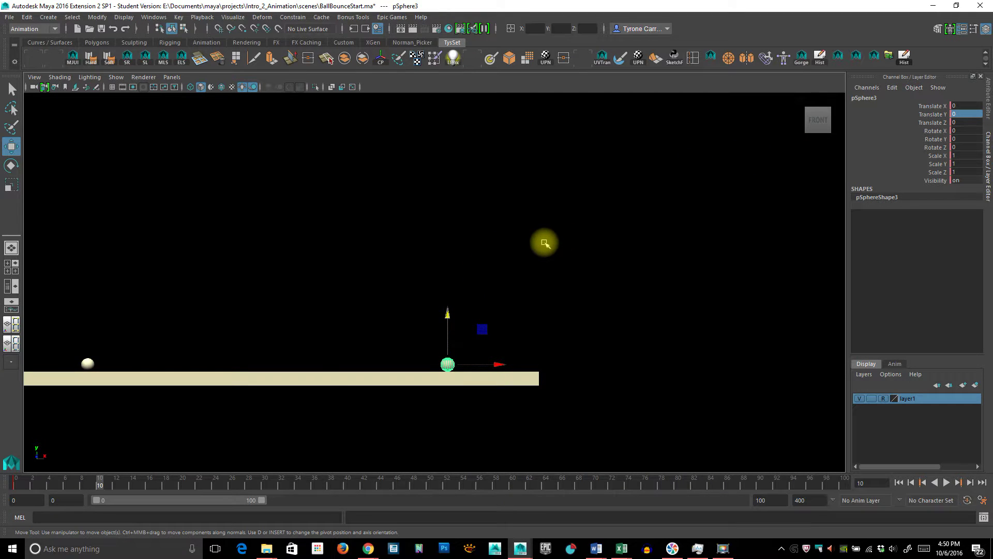
pyautogui.hotkey('alt', 'v')
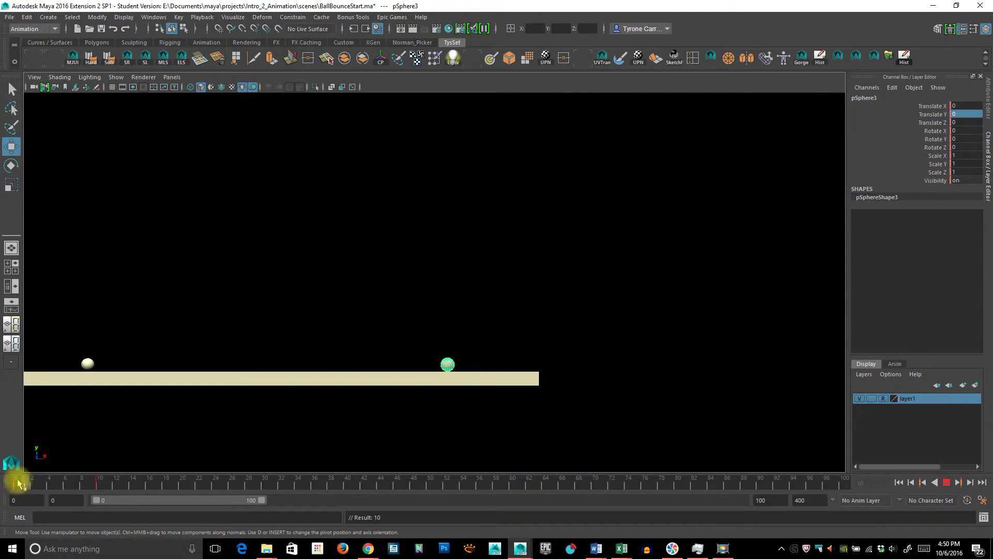
# Raise the far ball to about 3557 in Translate Y at frame 0 and set a key
pyautogui.hotkey('alt', 'v')
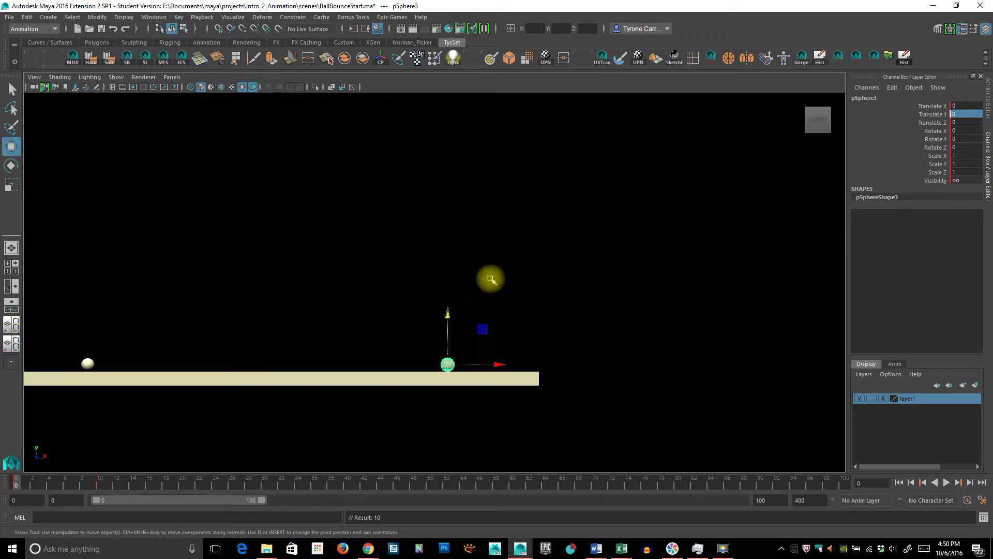
pyautogui.moveTo(449, 313); pyautogui.dragTo(497, 55)
pyautogui.hotkey('alt', 'v')
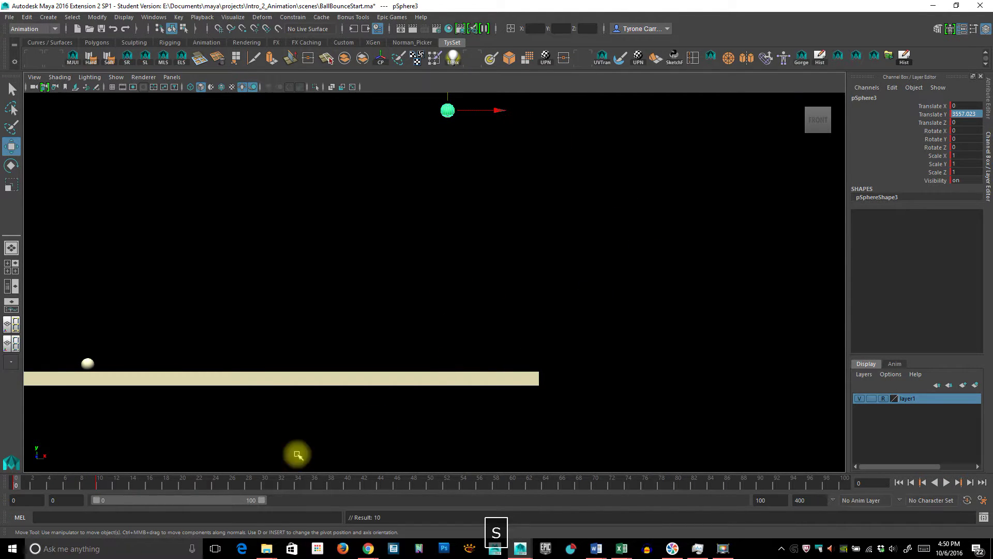
# Lower the far ball to Translate Y 0 at frame 10, key it again, and move to frame 21
pyautogui.hotkey('alt', 'v')
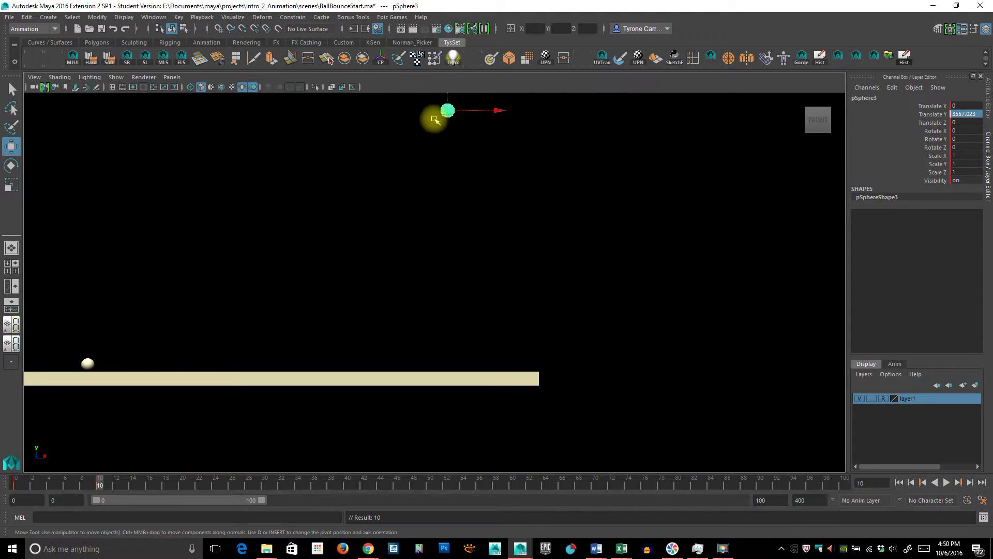
pyautogui.moveTo(446, 94); pyautogui.dragTo(467, 354)
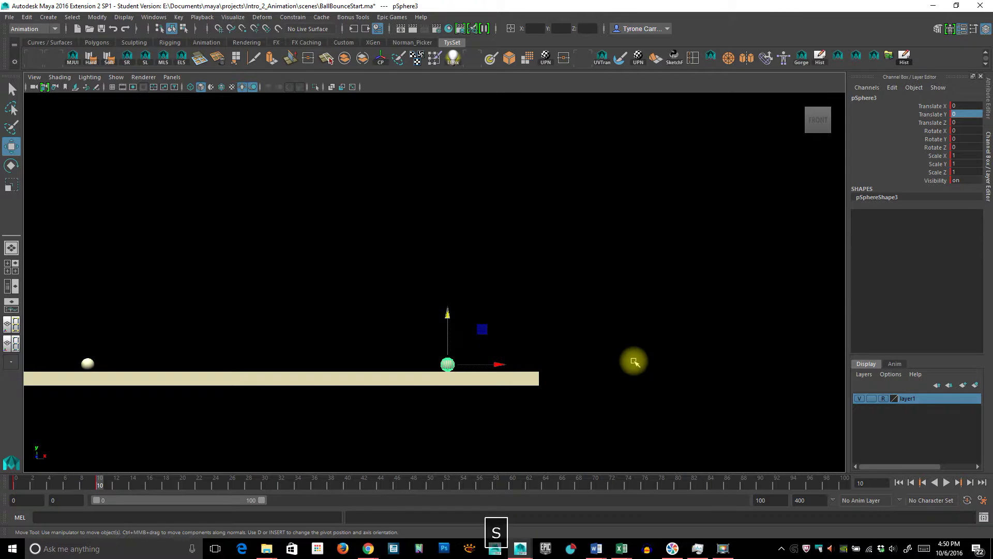
pyautogui.press('s')
pyautogui.moveTo(102, 483); pyautogui.dragTo(191, 484)
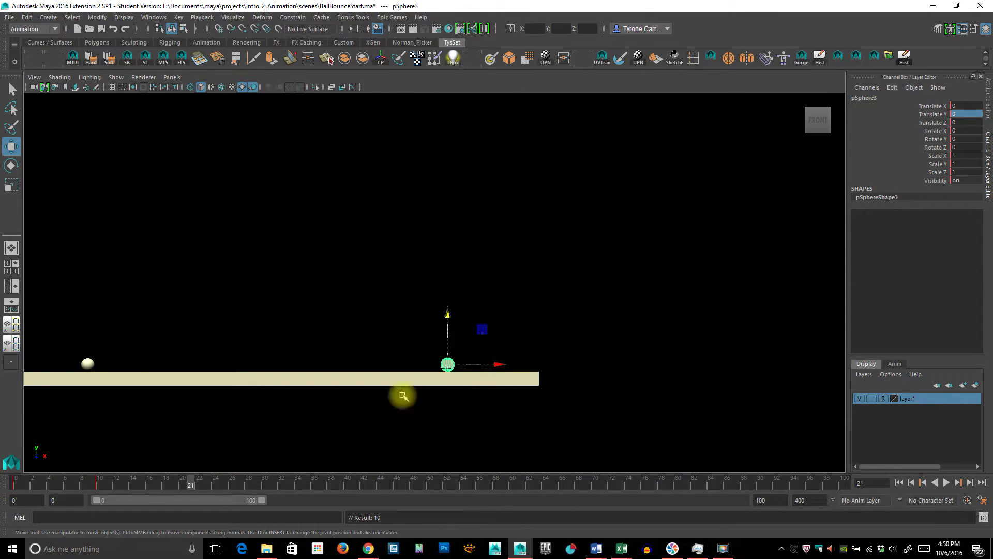
# Undo the far ball's most recent moves and keys made around frames 0 and 10
pyautogui.keyDown('alt'); pyautogui.moveTo(403, 396); pyautogui.dragTo(488, 377, button='right'); pyautogui.keyUp('alt')
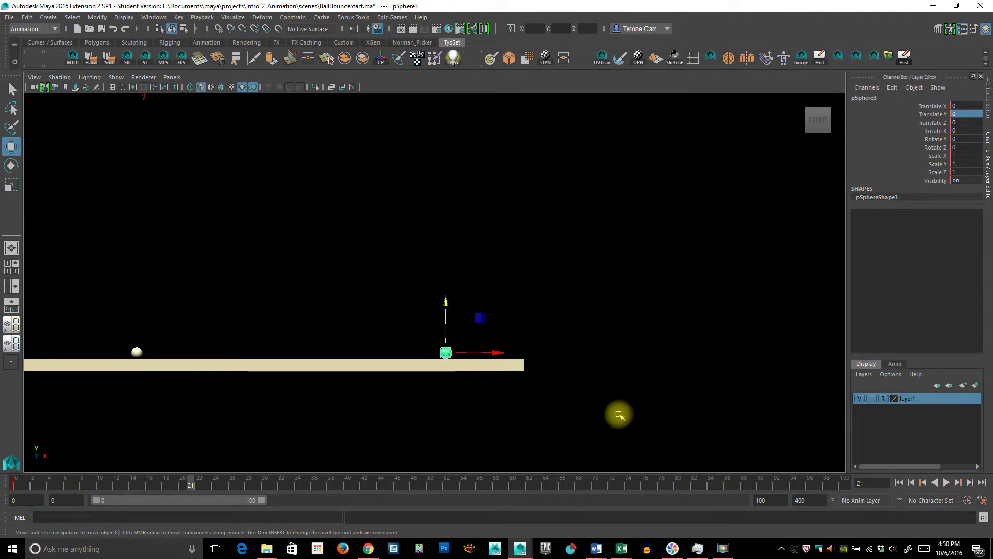
pyautogui.moveTo(78, 482); pyautogui.dragTo(10, 481)
pyautogui.press('z')
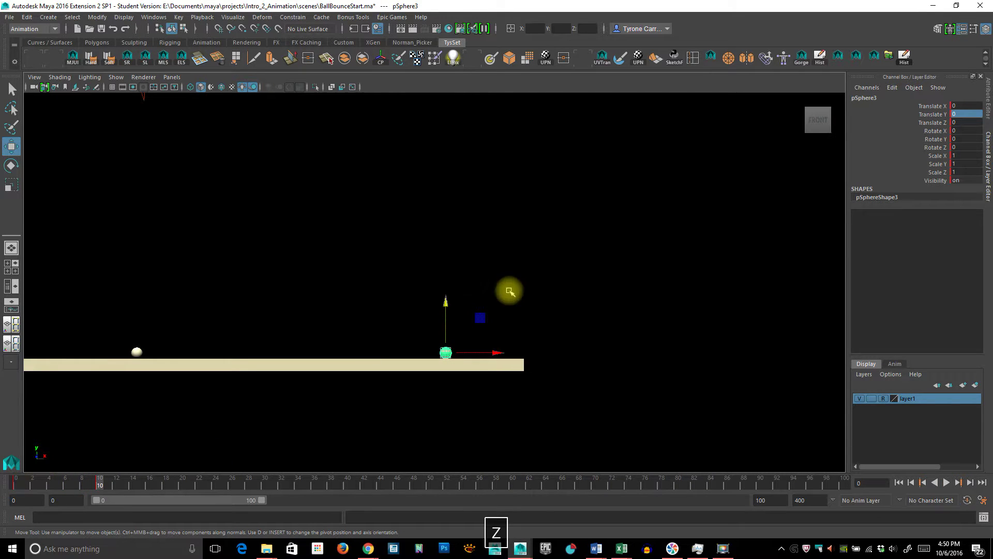
pyautogui.press('z')
pyautogui.press('z')
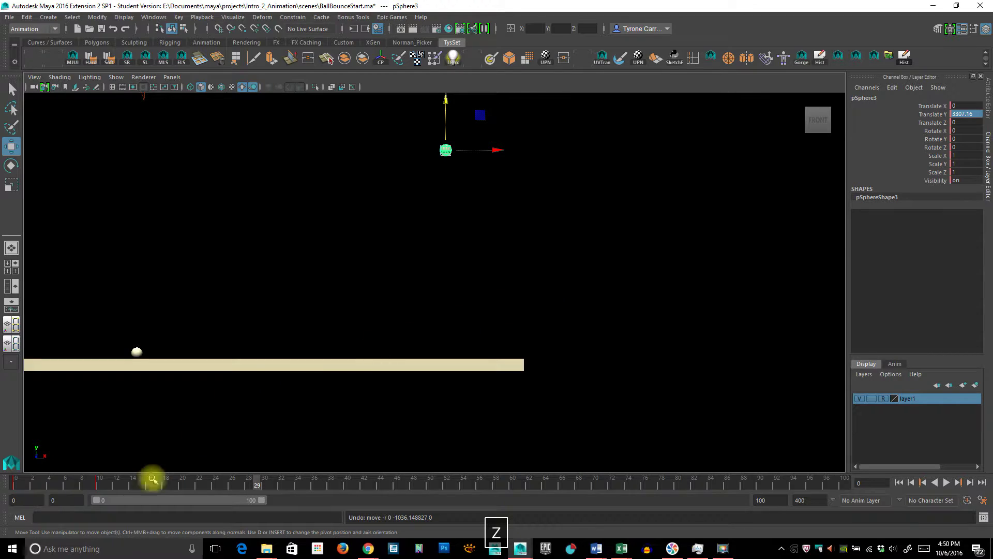
pyautogui.press('z')
pyautogui.press('z')
pyautogui.press('z')
# Key the far ball raised to about 3492 in Translate Y at frame 0
pyautogui.click(41, 488)
pyautogui.hotkey('alt', 'v')
pyautogui.hotkey('alt', 'v')
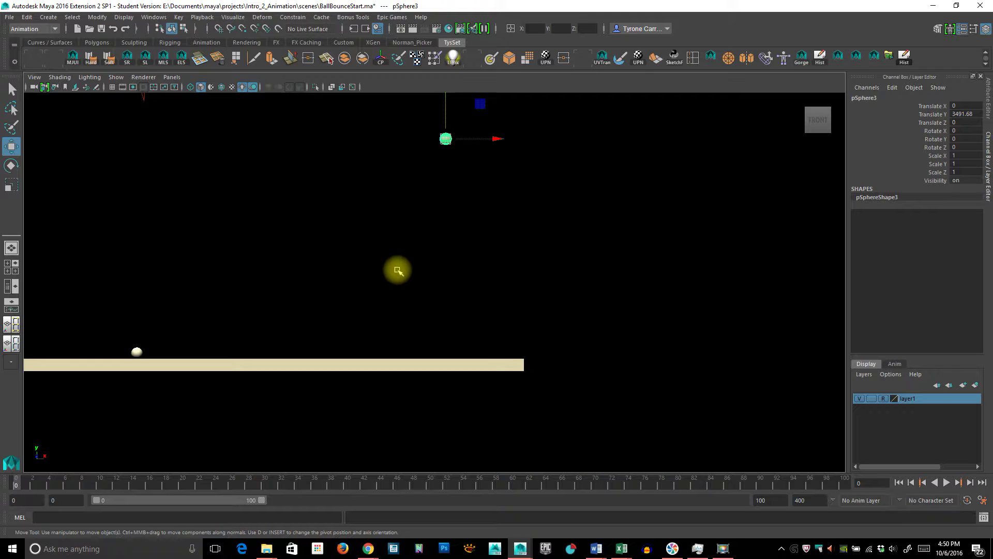
pyautogui.hotkey('alt', 'v')
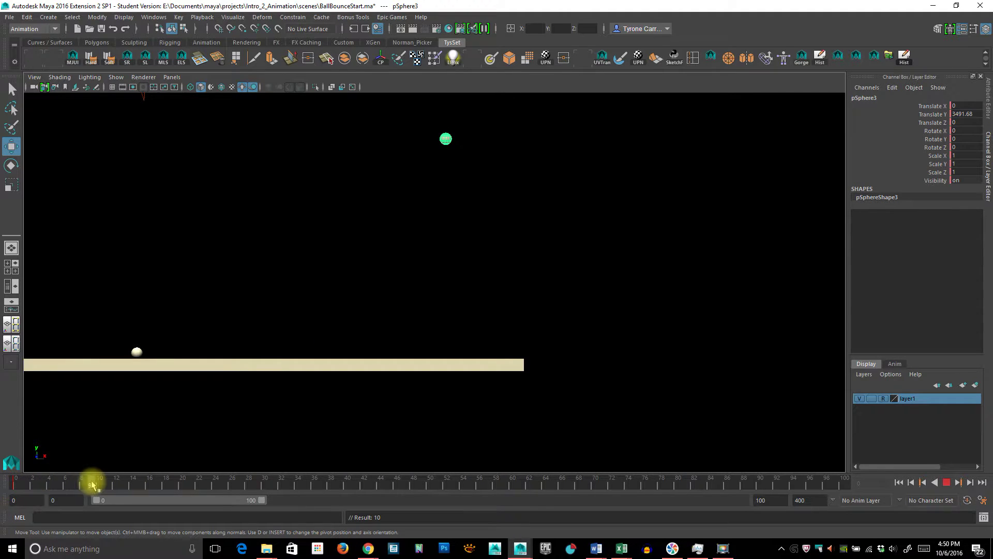
# Lower the far ball to the floor at frame 10, set its Translate Y to 0, and set a key
pyautogui.click(100, 484)
pyautogui.moveTo(449, 101); pyautogui.dragTo(437, 316)
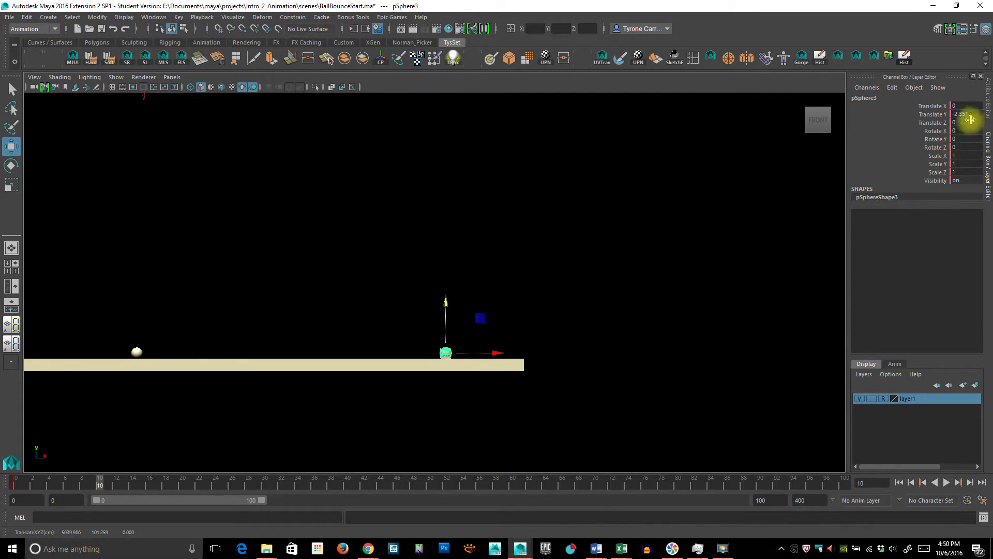
pyautogui.write('0')
pyautogui.press('Return')
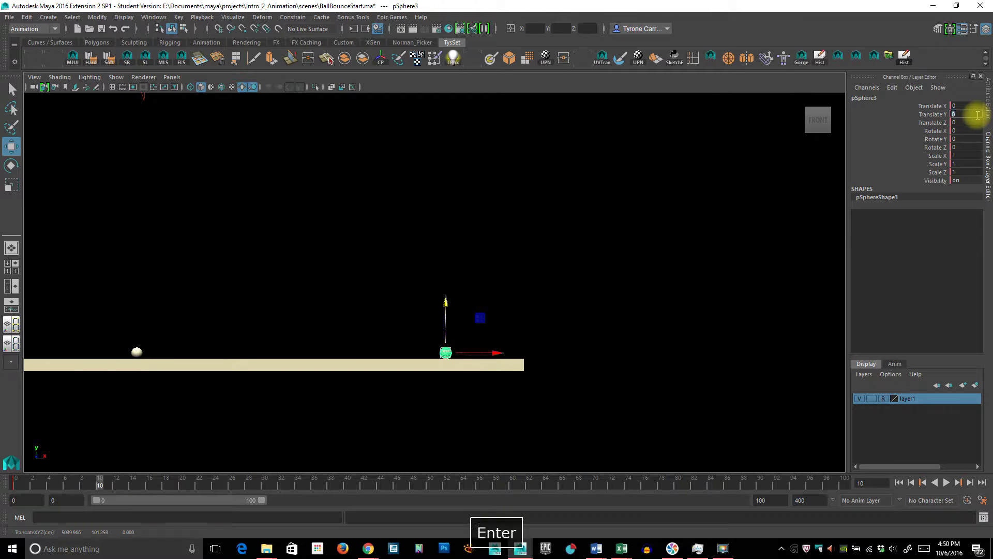
pyautogui.keyDown('alt'); pyautogui.moveTo(515, 262); pyautogui.dragTo(583, 260, button='right'); pyautogui.keyUp('alt')
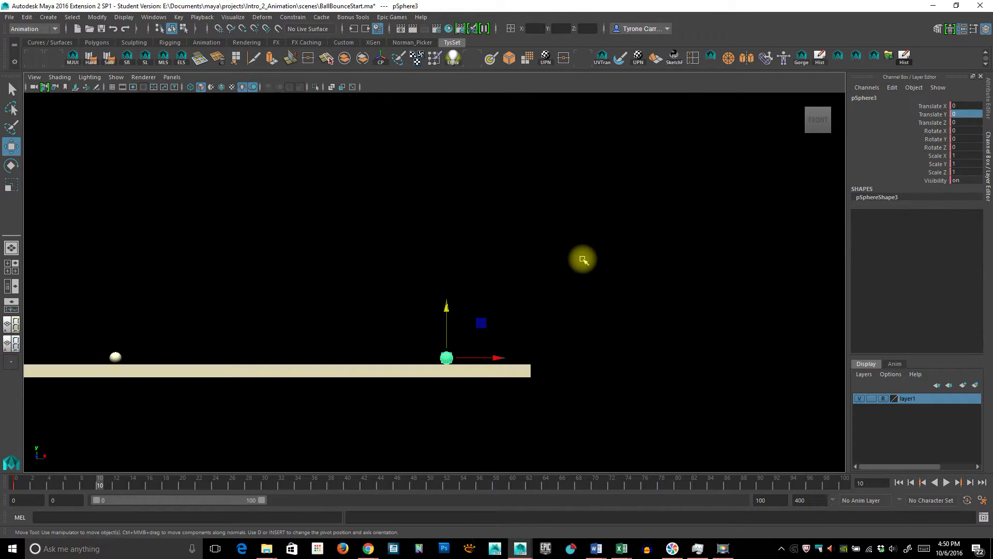
pyautogui.hotkey('alt', 'v')
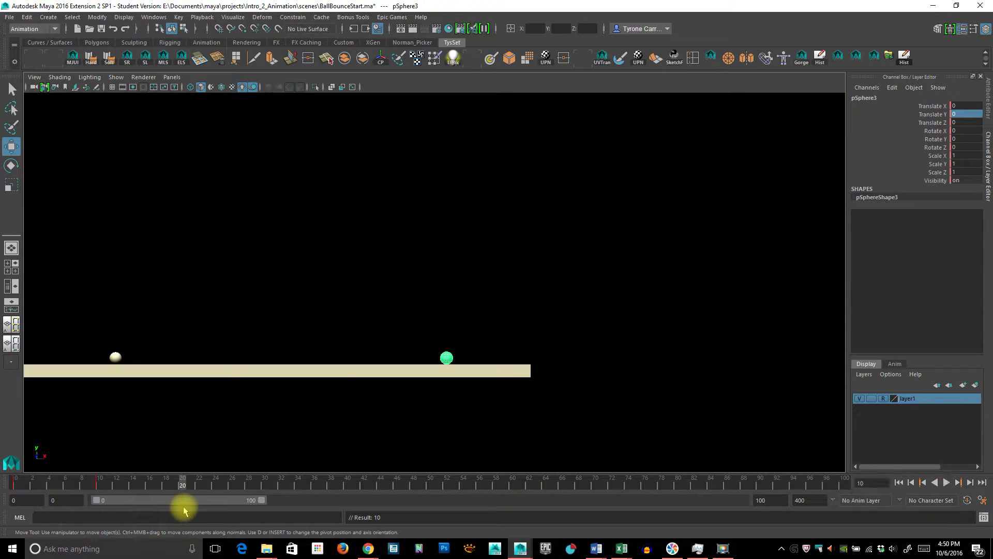
# Key the far ball at about 2568 in Translate Y at frame 20, and carry its frame 10 floor pose to a key at frame 30
pyautogui.press('Escape')
pyautogui.moveTo(445, 310); pyautogui.dragTo(474, 139)
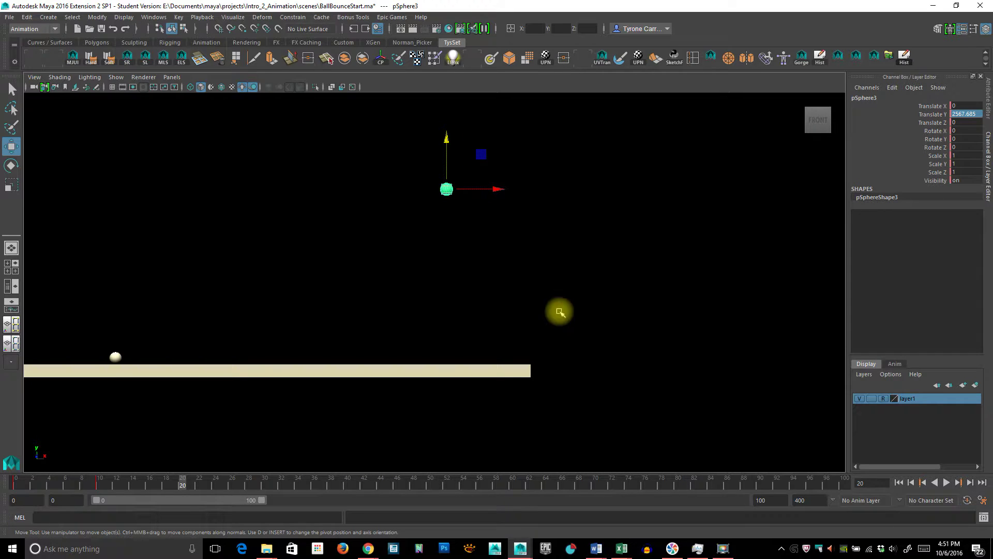
pyautogui.press('s')
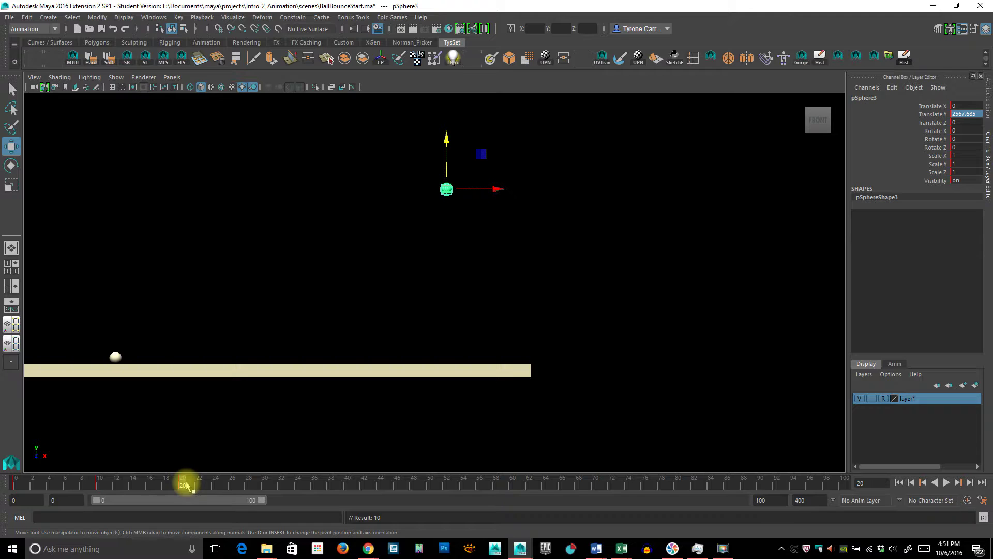
pyautogui.click(99, 485)
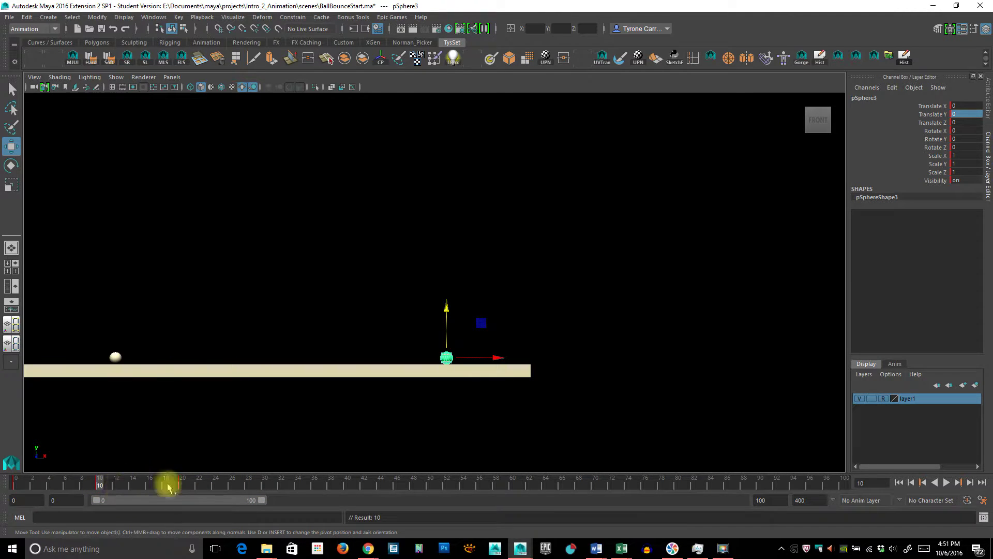
pyautogui.click(267, 486)
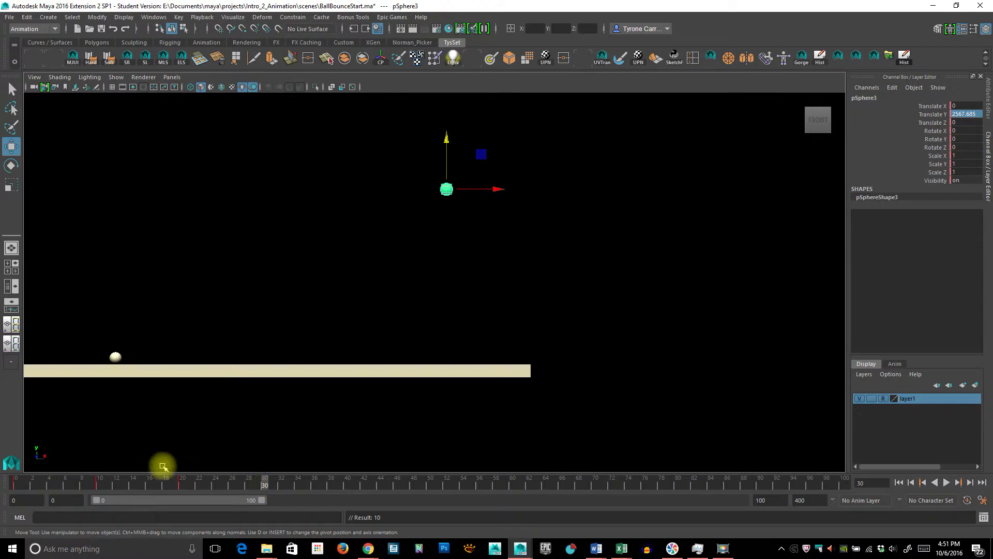
pyautogui.click(101, 485)
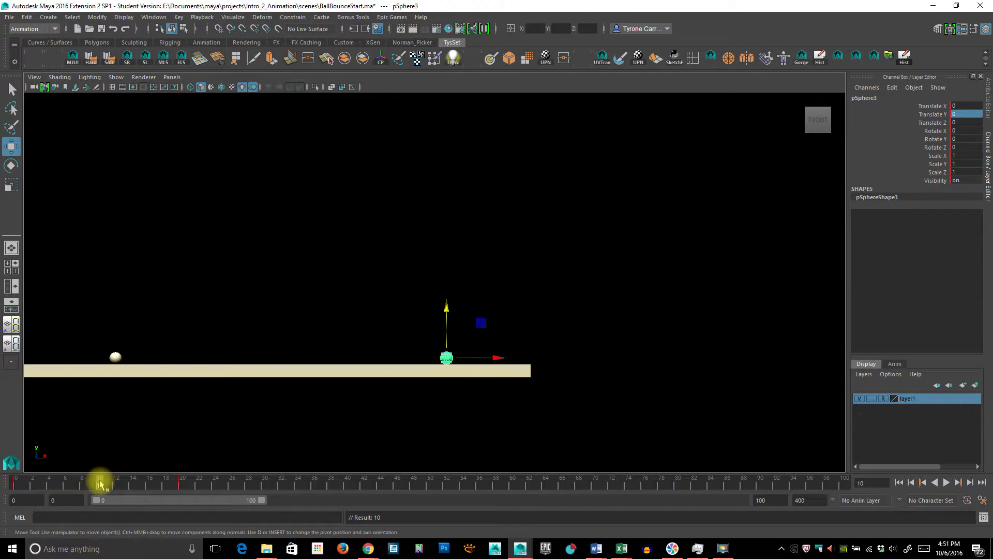
pyautogui.moveTo(100, 486)
pyautogui.mouseDown()
pyautogui.moveTo(276, 496)
pyautogui.moveTo(266, 491)
pyautogui.mouseUp()
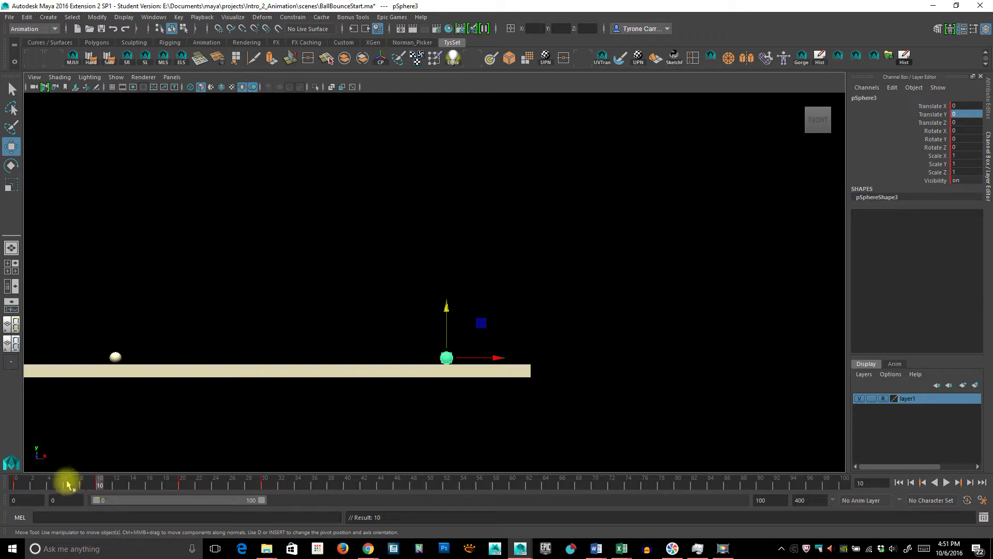
# Key the far ball at about 1378 in Translate Y at frame 40, and carry its floor pose to a key at frame 50
pyautogui.hotkey('alt', 'v')
pyautogui.moveTo(241, 496)
pyautogui.mouseDown()
pyautogui.moveTo(56, 492)
pyautogui.moveTo(344, 506)
pyautogui.mouseUp()
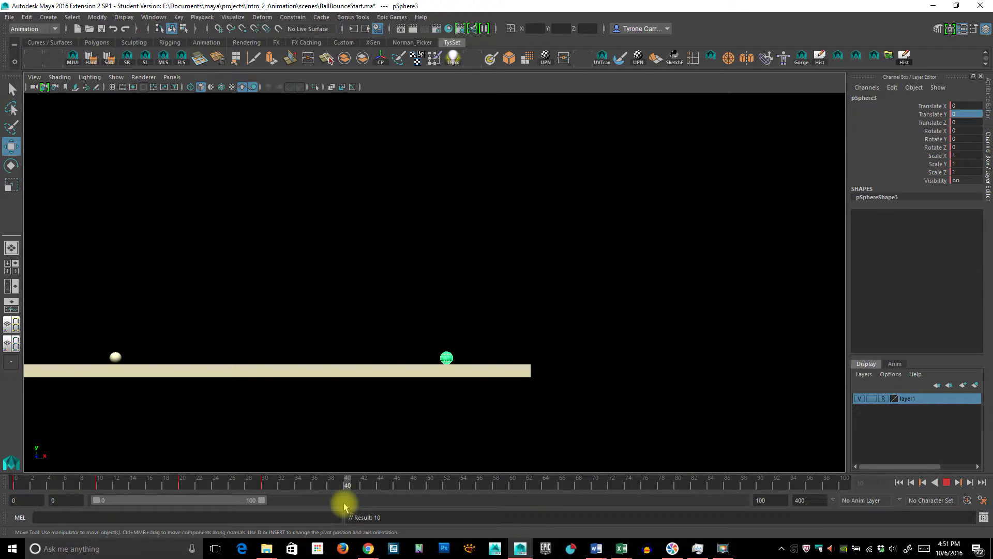
pyautogui.moveTo(193, 484); pyautogui.dragTo(181, 483)
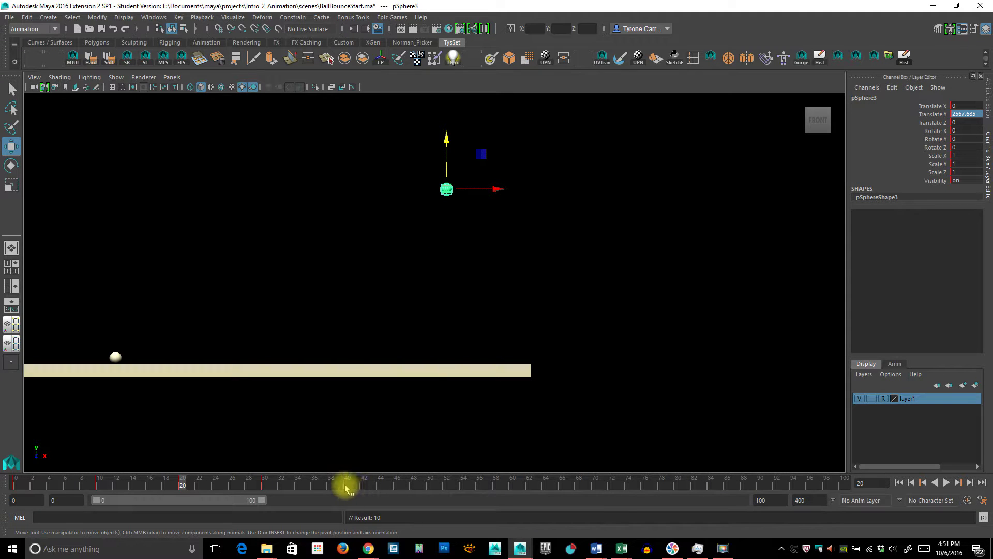
pyautogui.click(347, 483)
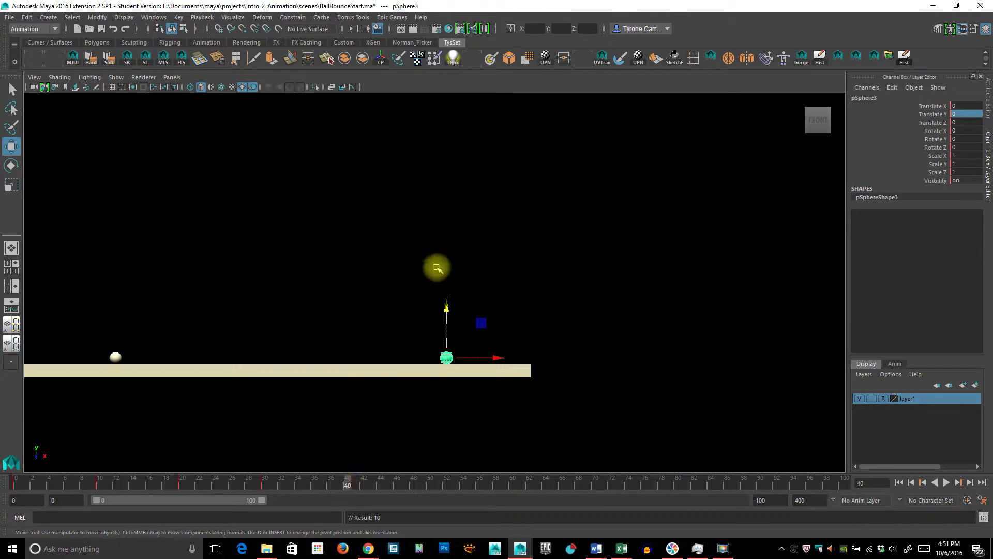
pyautogui.moveTo(445, 305); pyautogui.dragTo(456, 215)
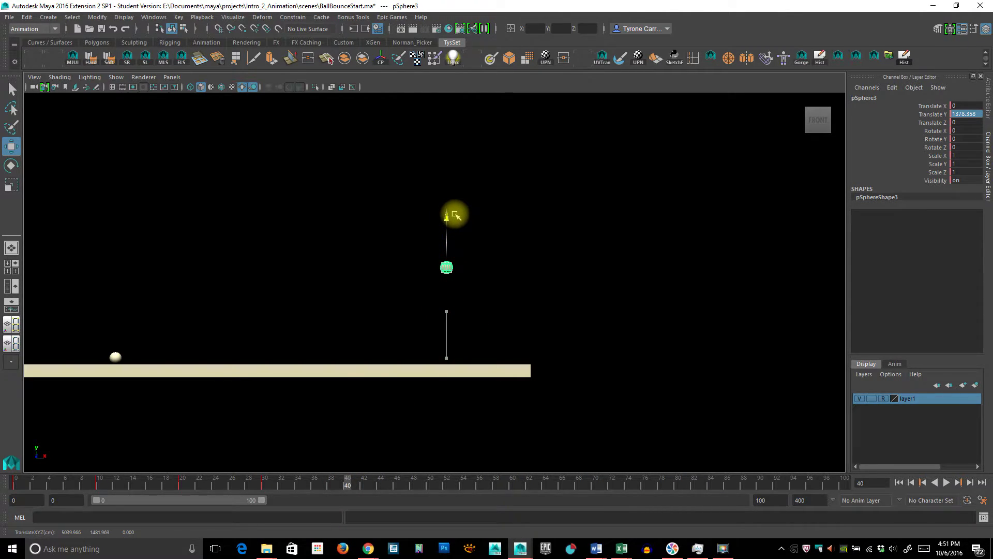
pyautogui.press('s')
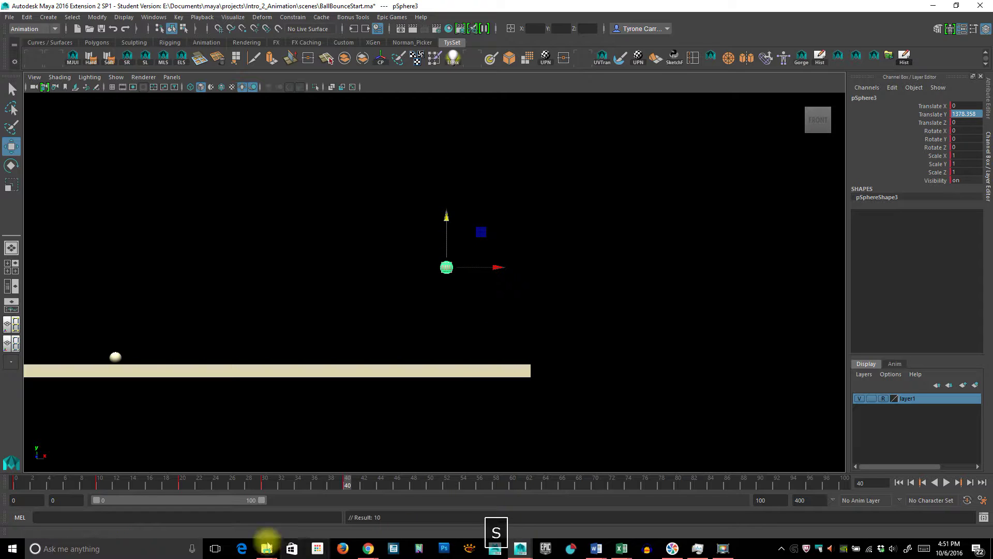
pyautogui.click(264, 484)
pyautogui.moveTo(268, 488); pyautogui.dragTo(428, 493)
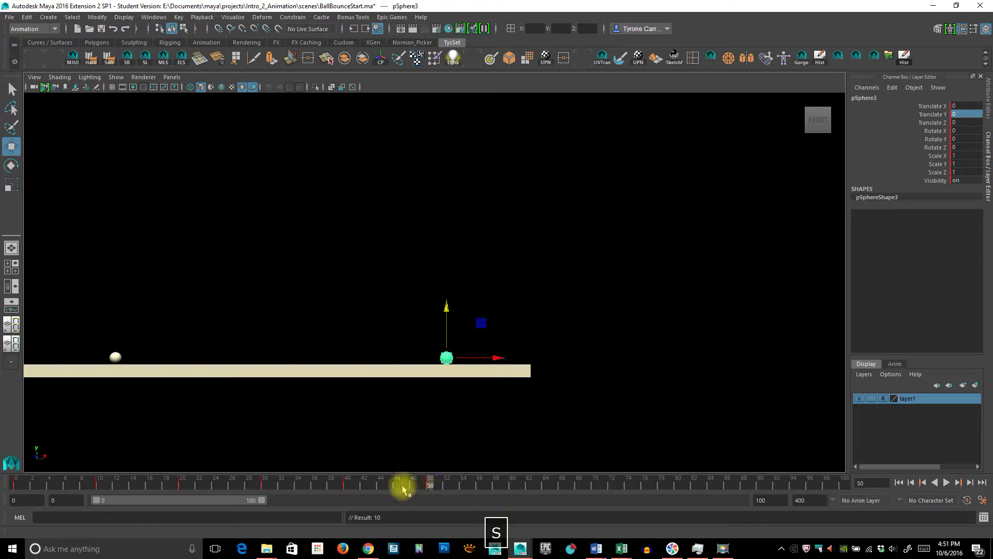
# Carry the floor pose to frame 55, raise the far ball slightly and key it, and key the floor pose again at frame 60
pyautogui.moveTo(401, 484); pyautogui.dragTo(475, 517)
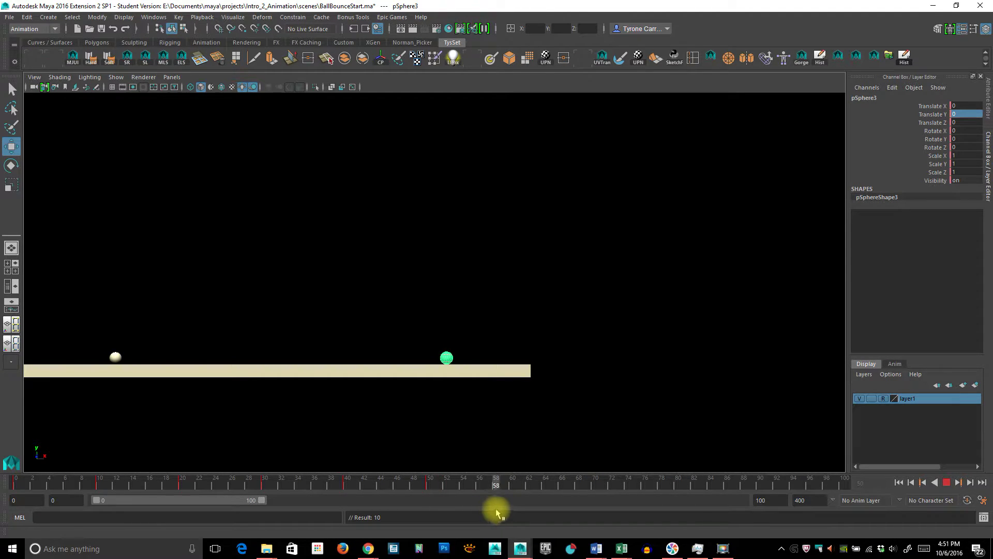
pyautogui.moveTo(495, 510); pyautogui.dragTo(472, 515)
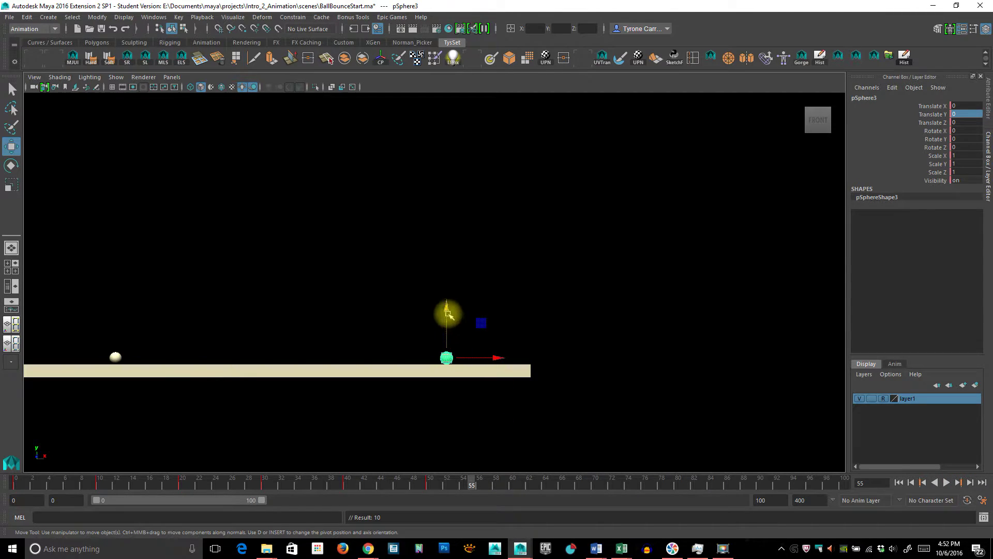
pyautogui.moveTo(445, 308); pyautogui.dragTo(443, 272)
pyautogui.press('s')
pyautogui.moveTo(437, 483)
pyautogui.mouseDown()
pyautogui.moveTo(510, 484)
pyautogui.moveTo(425, 486)
pyautogui.moveTo(434, 483)
pyautogui.mouseUp()
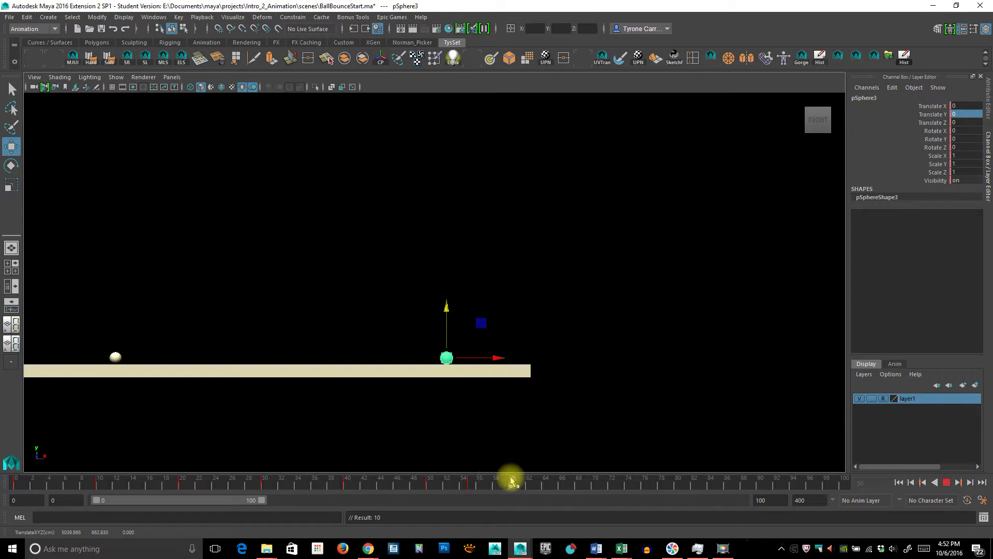
pyautogui.hotkey('alt', 'v')
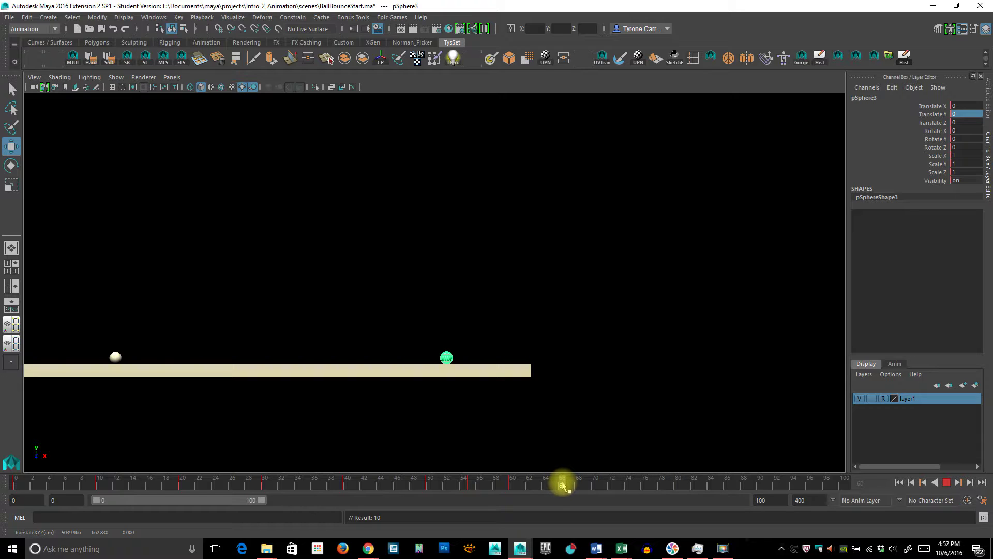
# Key the far ball at about 276 in Translate Y at frame 65 and on the floor at frame 70
pyautogui.click(562, 485)
pyautogui.moveTo(563, 485); pyautogui.dragTo(554, 482)
pyautogui.moveTo(455, 324); pyautogui.dragTo(444, 291)
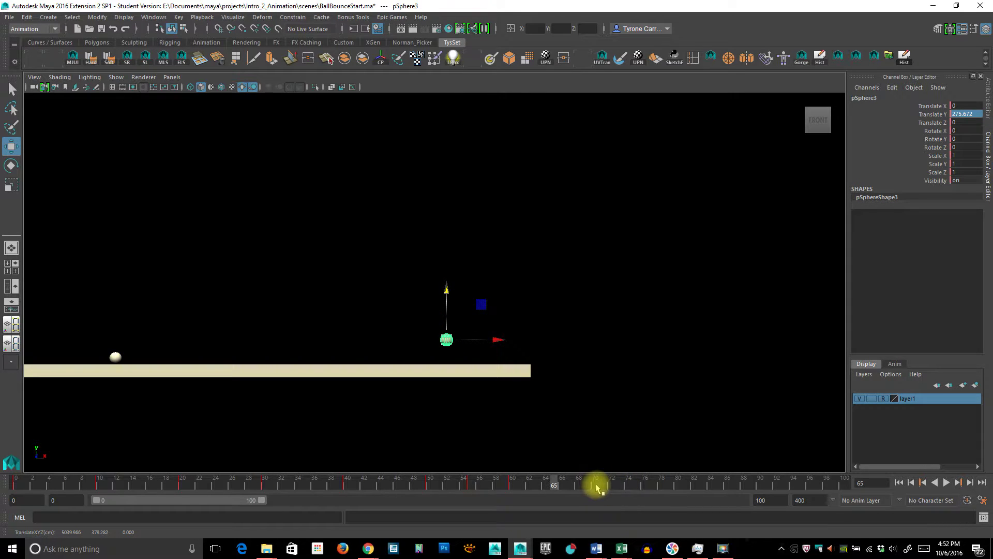
pyautogui.press('s')
pyautogui.moveTo(554, 485)
pyautogui.mouseDown()
pyautogui.moveTo(514, 483)
pyautogui.moveTo(632, 480)
pyautogui.moveTo(455, 476)
pyautogui.moveTo(36, 498)
pyautogui.moveTo(13, 484)
pyautogui.mouseUp()
# Deselect the far ball, play the bounce animation from frame 0, and stop playback
pyautogui.click(589, 363)
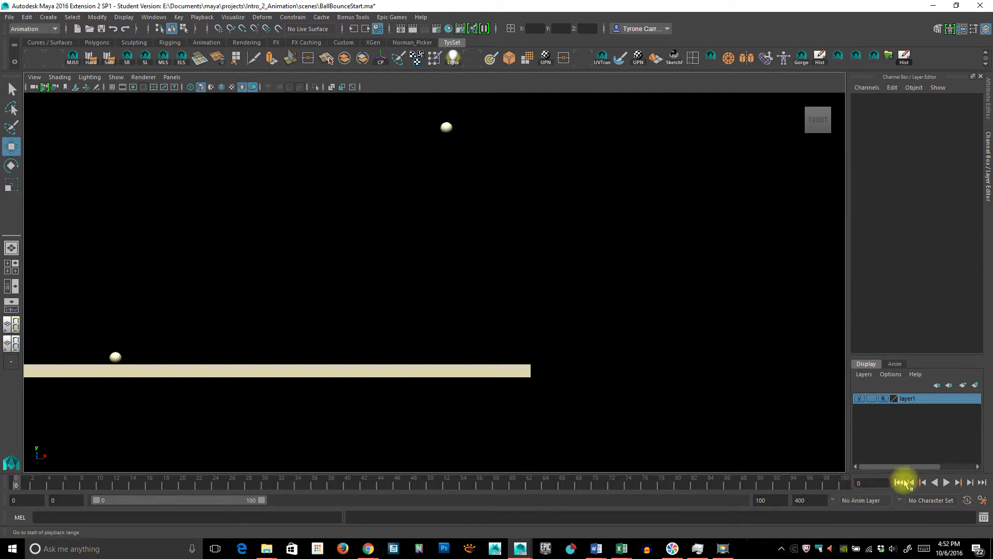
pyautogui.click(947, 483)
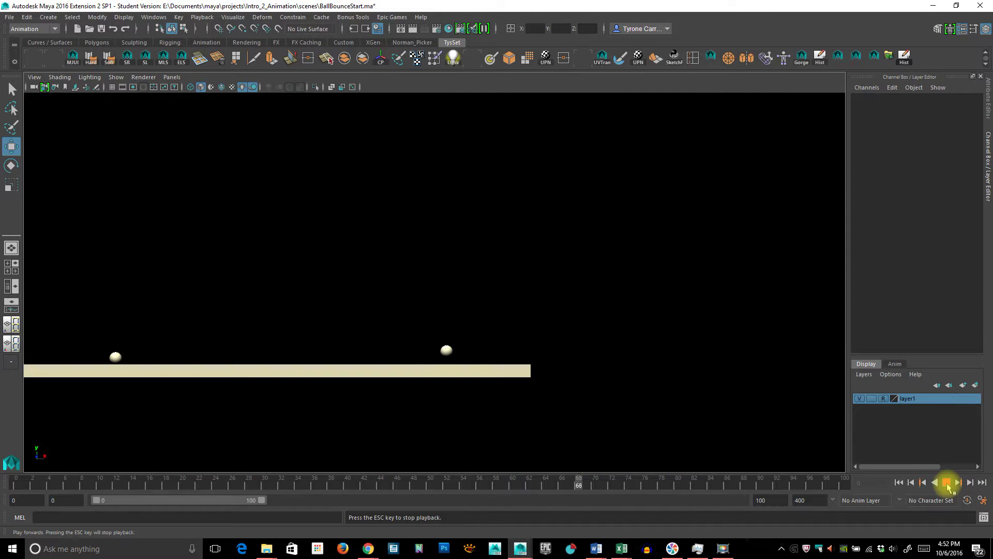
pyautogui.click(947, 483)
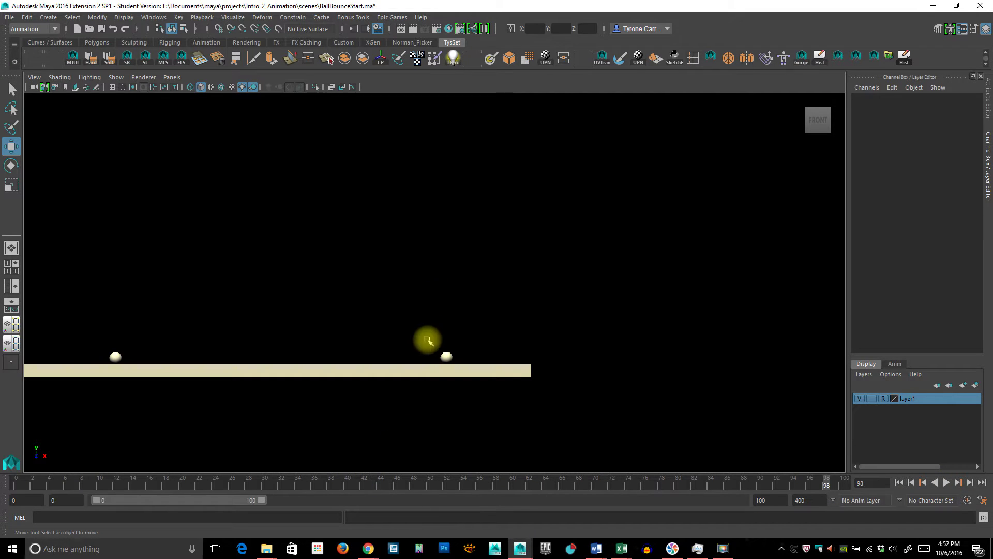
# Select the far ball, review its keyed poses between frames 0 and 40, and play the bounce again before stopping it
pyautogui.click(447, 355)
pyautogui.moveTo(339, 487); pyautogui.dragTo(22, 482)
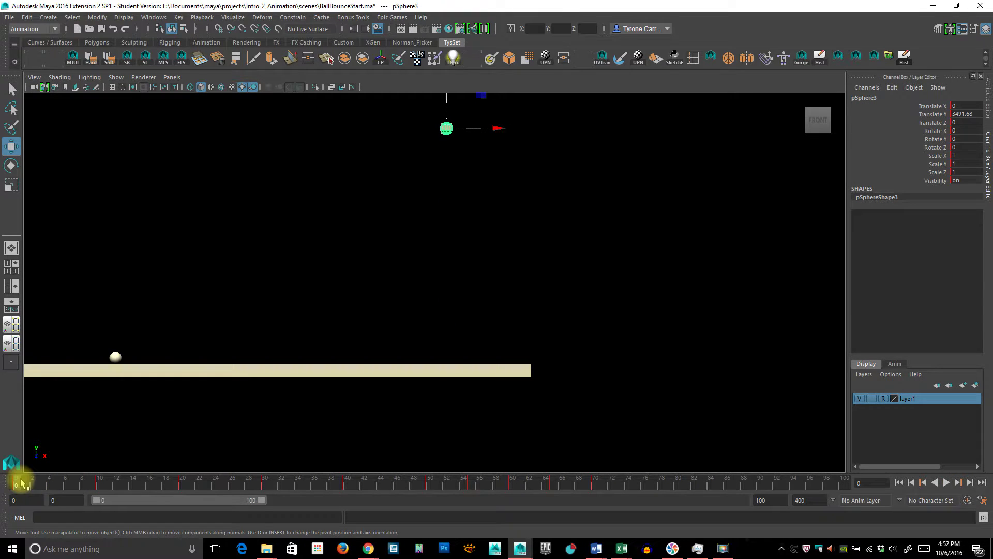
pyautogui.click(99, 483)
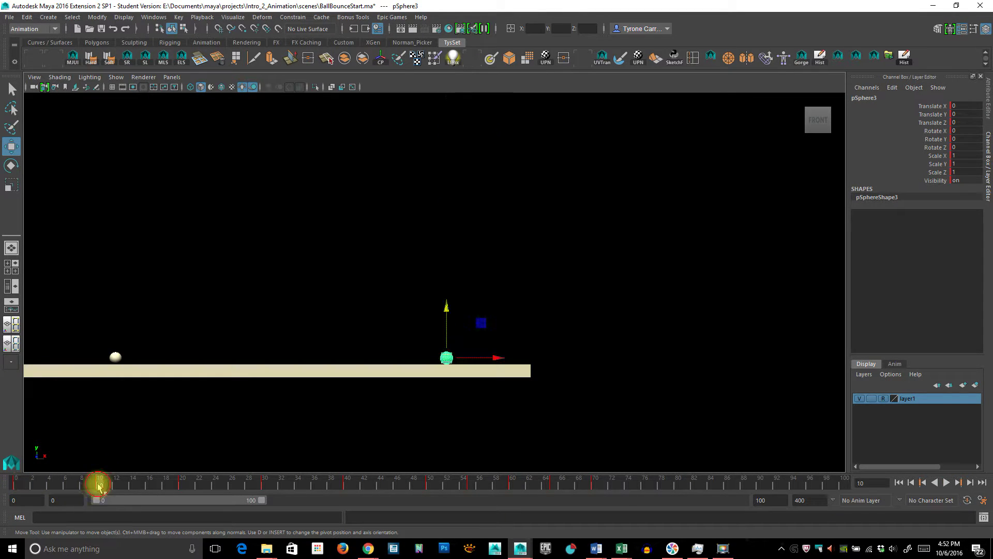
pyautogui.click(184, 482)
pyautogui.click(273, 484)
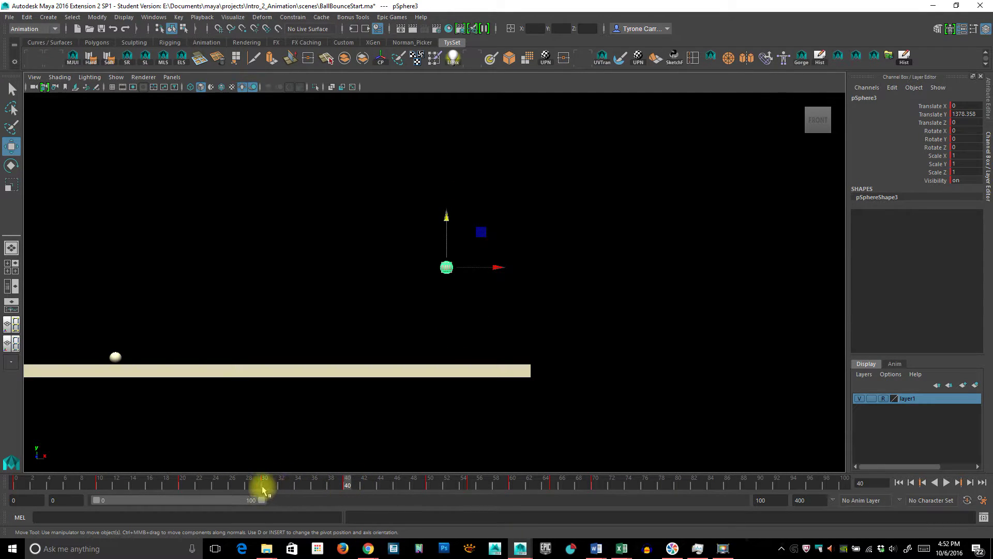
pyautogui.click(259, 486)
pyautogui.click(266, 480)
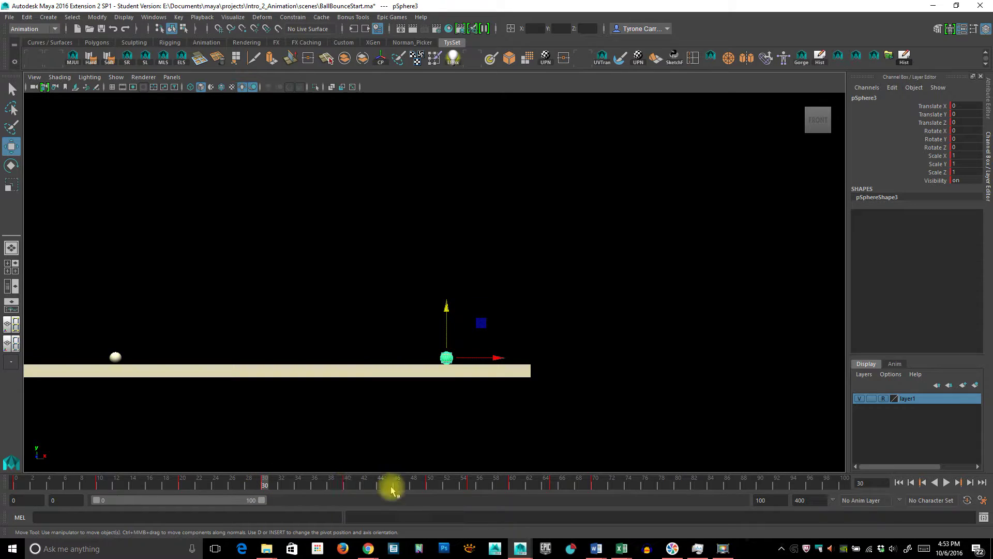
pyautogui.hotkey('alt', 'v')
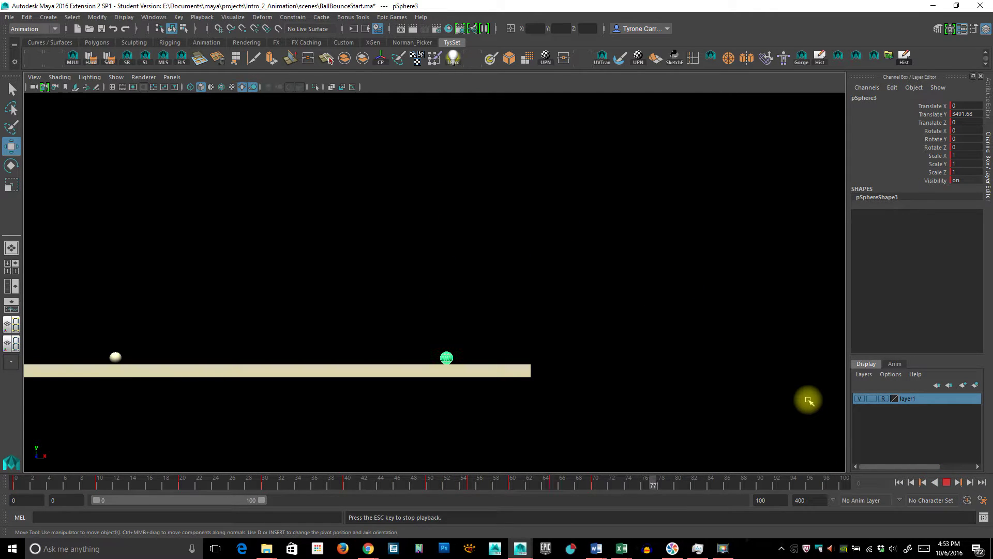
pyautogui.click(951, 483)
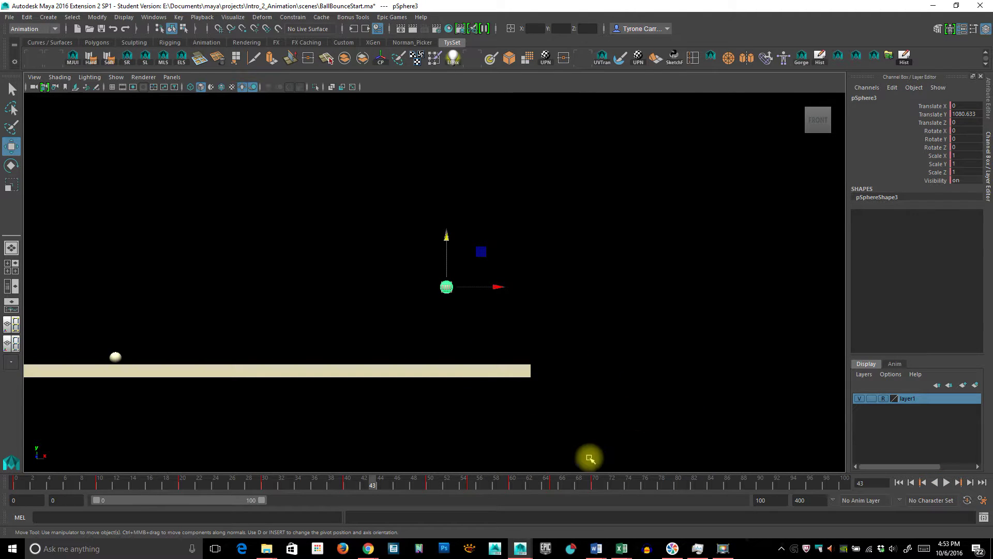
# Play the bounce and stop it at frame 53, then show the Graph Editor beneath the front view
pyautogui.hotkey('alt', 'v')
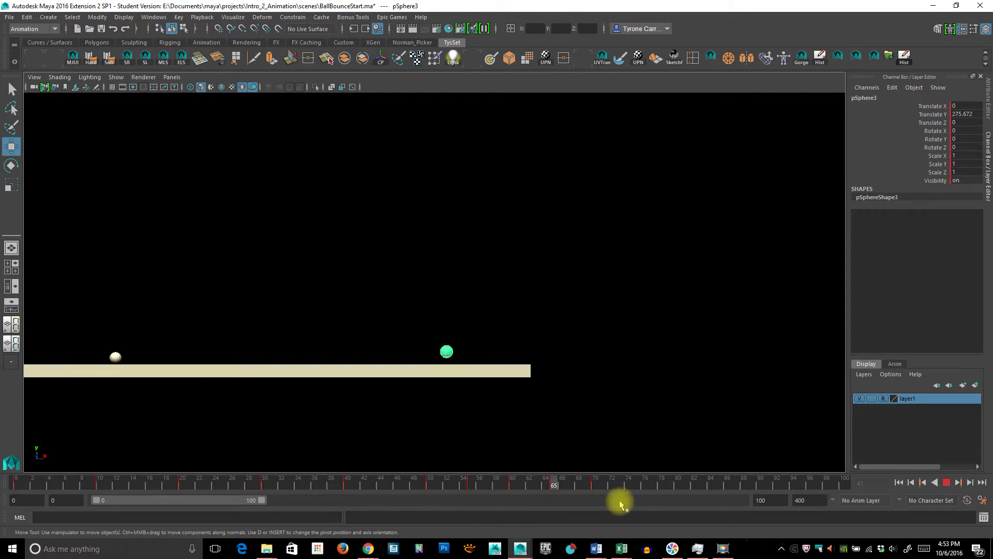
pyautogui.click(455, 478)
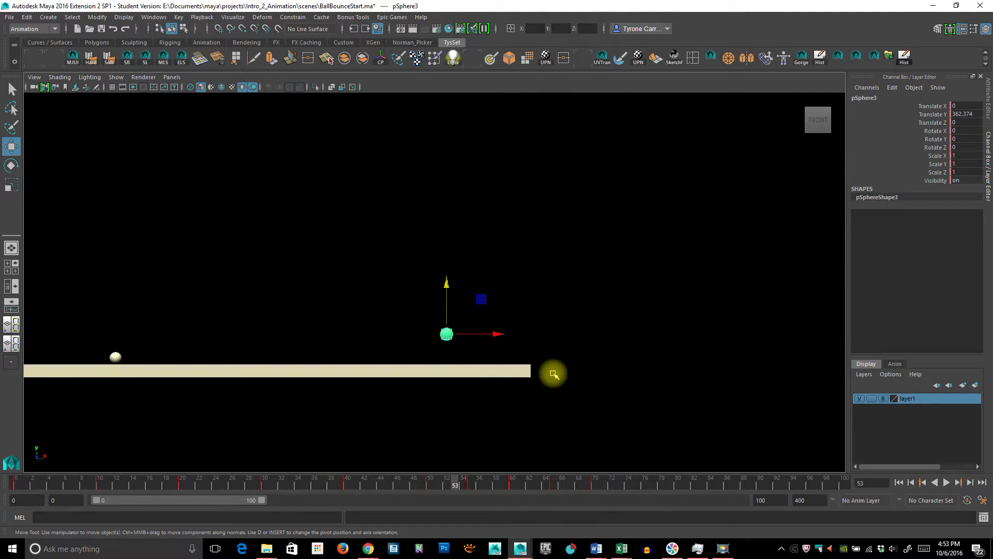
pyautogui.press('space')
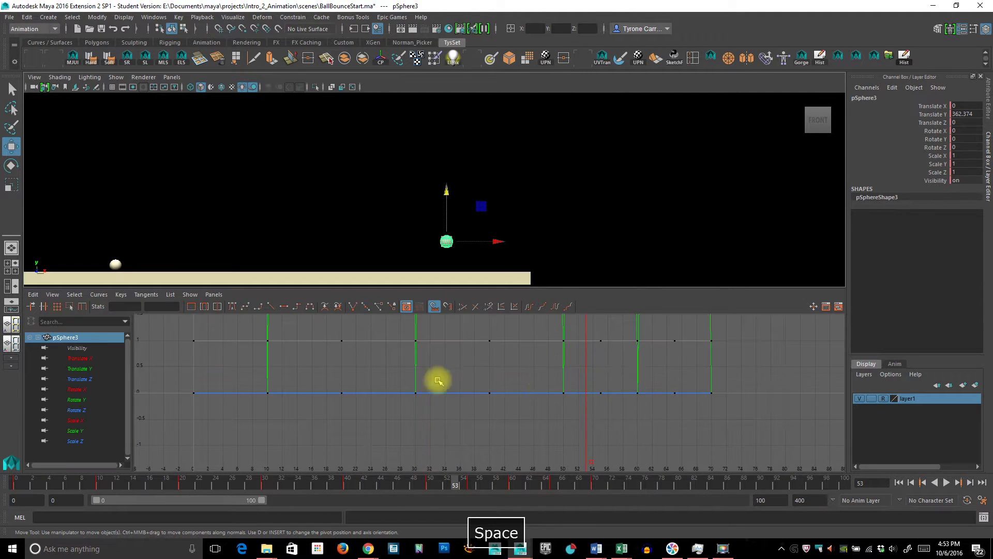
# Frame all of the far ball's animation curves in the Graph Editor and isolate its Translate Y curve
pyautogui.keyDown('alt'); pyautogui.moveTo(684, 412); pyautogui.dragTo(400, 389, button='right'); pyautogui.keyUp('alt')
pyautogui.keyDown('alt'); pyautogui.moveTo(531, 397); pyautogui.dragTo(442, 385, button='right'); pyautogui.keyUp('alt')
pyautogui.keyDown('alt'); pyautogui.moveTo(594, 399); pyautogui.dragTo(510, 388, button='right'); pyautogui.keyUp('alt')
pyautogui.moveTo(567, 421); pyautogui.dragTo(382, 306)
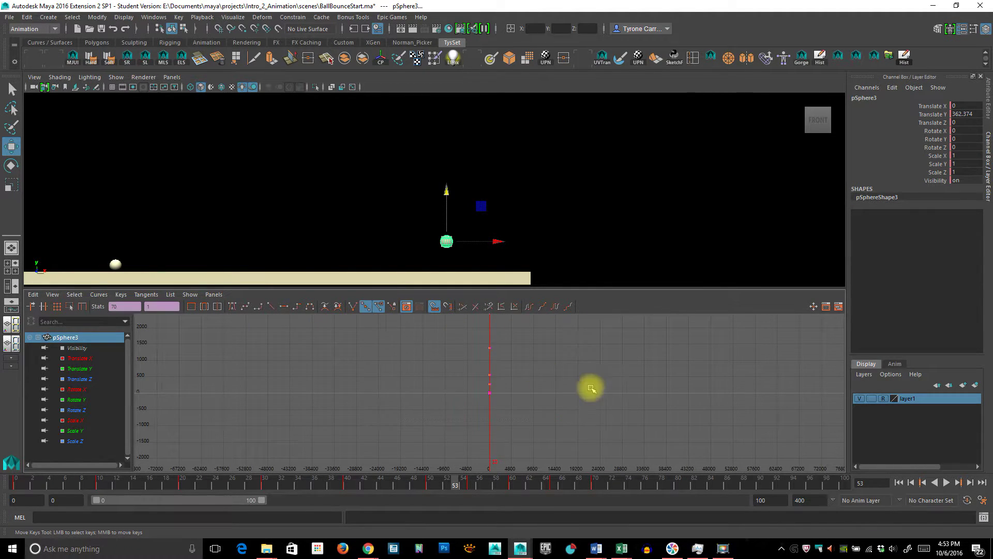
pyautogui.press('f')
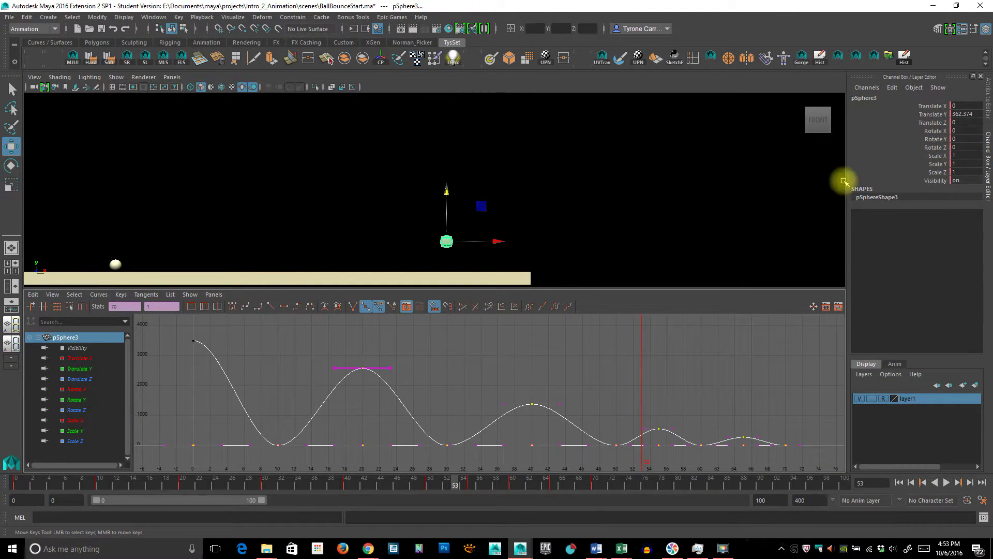
pyautogui.click(72, 368)
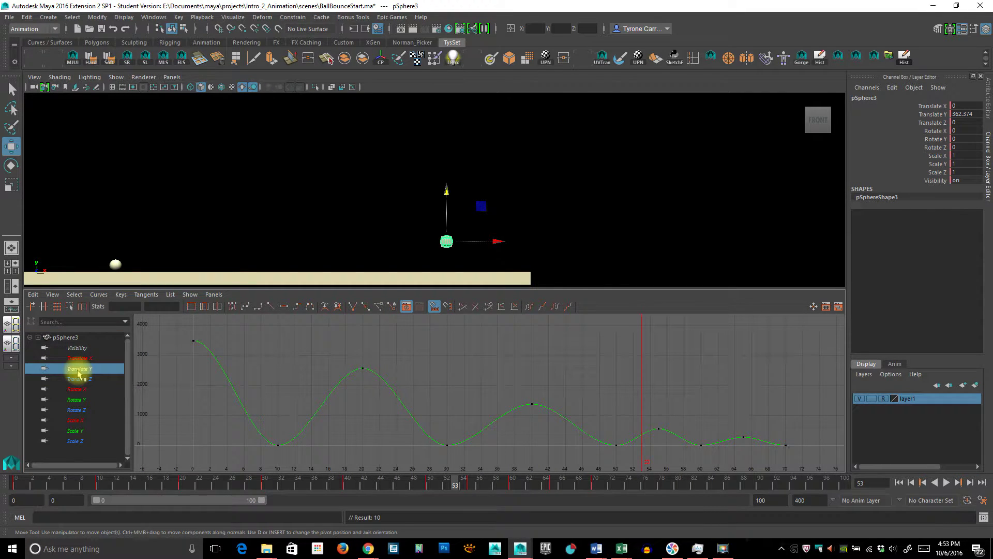
# Play and scrub the bounce from frame 0, comparing the far ball's height with its Translate Y curve
pyautogui.moveTo(155, 484)
pyautogui.mouseDown()
pyautogui.moveTo(11, 473)
pyautogui.moveTo(181, 494)
pyautogui.mouseUp()
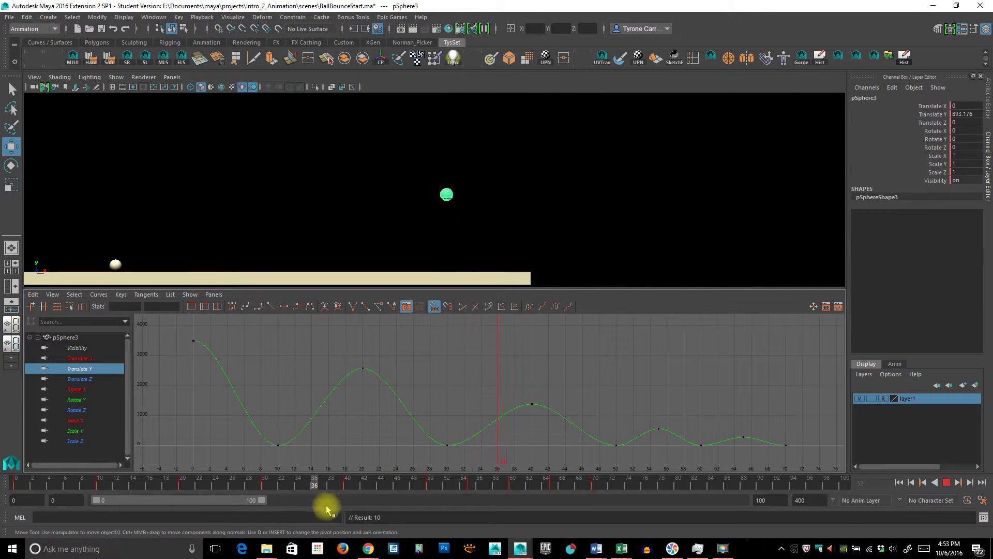
pyautogui.press('Escape')
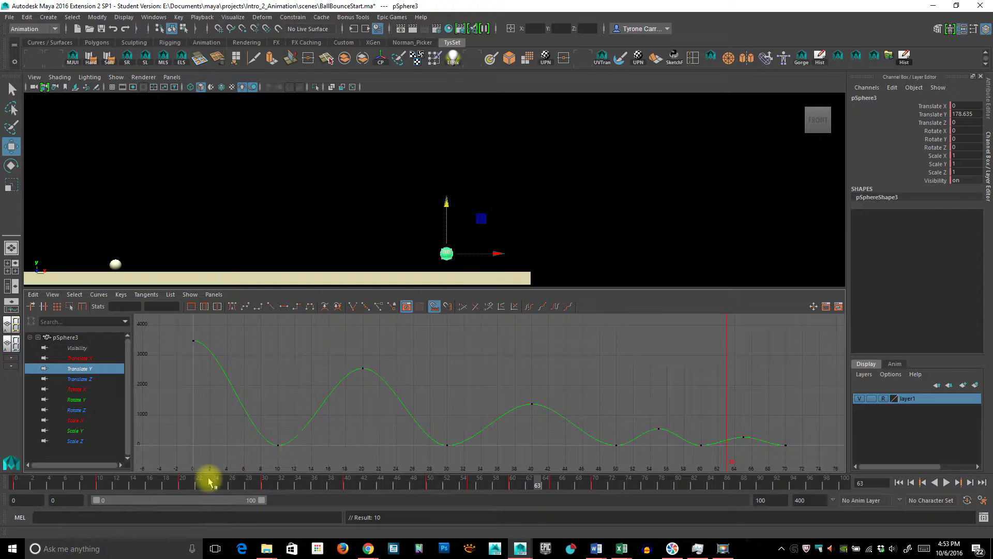
pyautogui.moveTo(191, 481); pyautogui.dragTo(456, 484)
pyautogui.moveTo(334, 492); pyautogui.dragTo(15, 484)
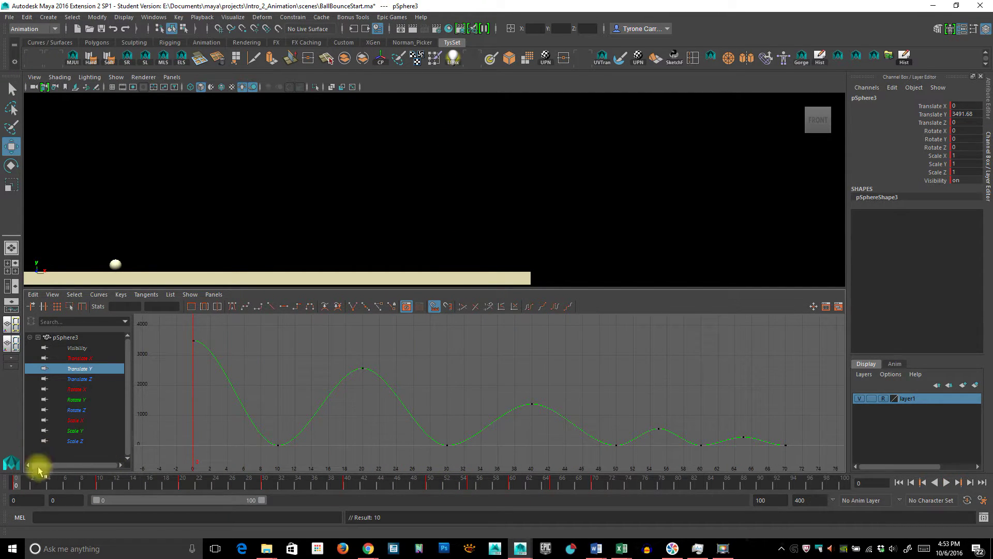
pyautogui.moveTo(41, 485); pyautogui.dragTo(75, 483)
pyautogui.keyDown('alt'); pyautogui.moveTo(613, 175); pyautogui.dragTo(563, 195, button='right'); pyautogui.keyUp('alt')
pyautogui.moveTo(51, 481); pyautogui.dragTo(430, 486)
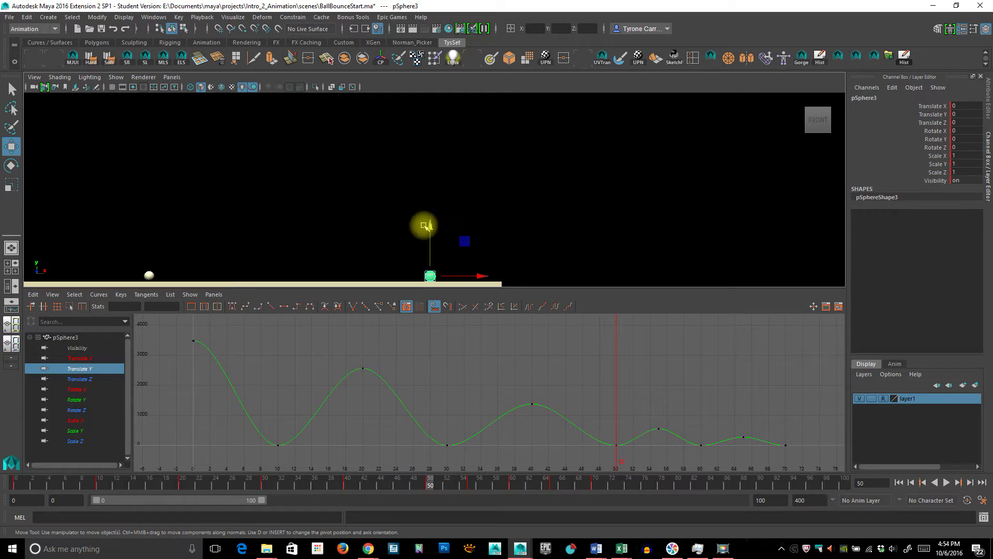
pyautogui.moveTo(319, 480); pyautogui.dragTo(12, 484)
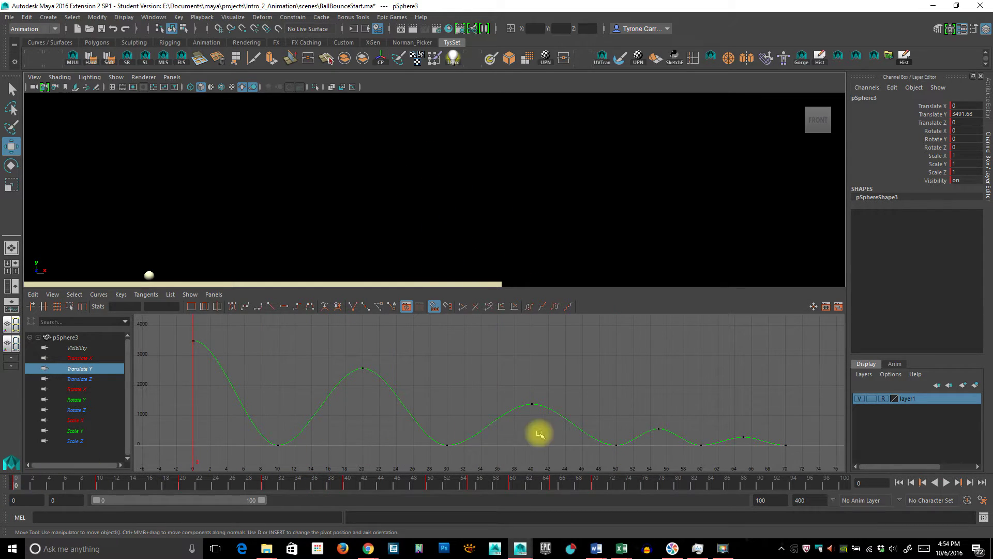
# Select the Translate Y key at frame 10 and play the bounce with the stairs in view before stopping it
pyautogui.click(278, 444)
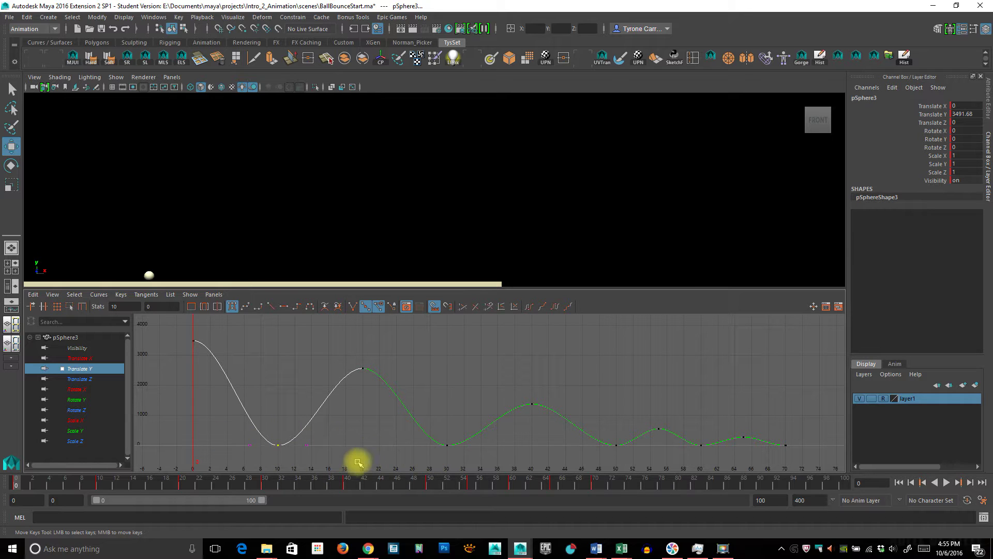
pyautogui.hotkey('alt', 'v')
pyautogui.hotkey('alt', 'v')
pyautogui.keyDown('alt'); pyautogui.moveTo(685, 235); pyautogui.dragTo(582, 236, button='middle'); pyautogui.keyUp('alt')
pyautogui.click(944, 482)
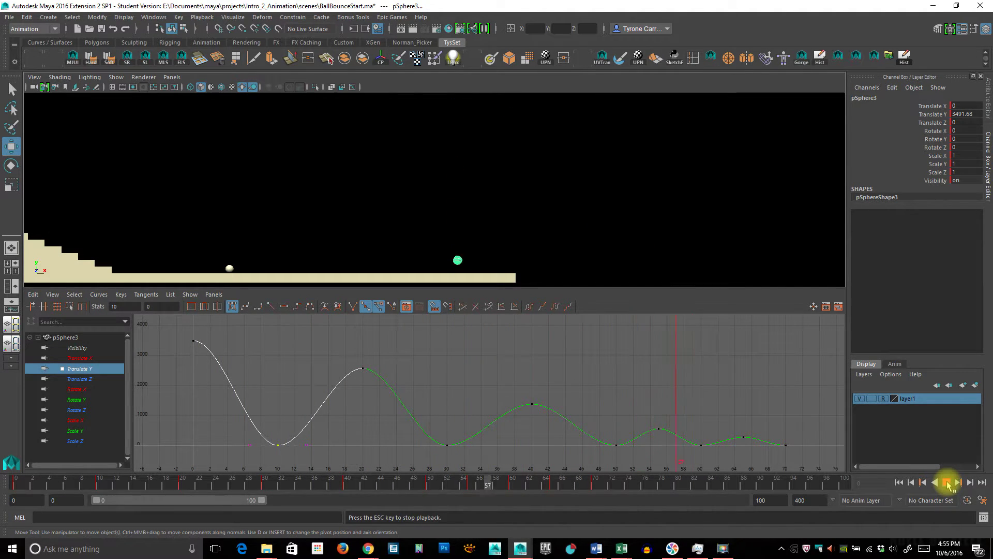
pyautogui.click(947, 482)
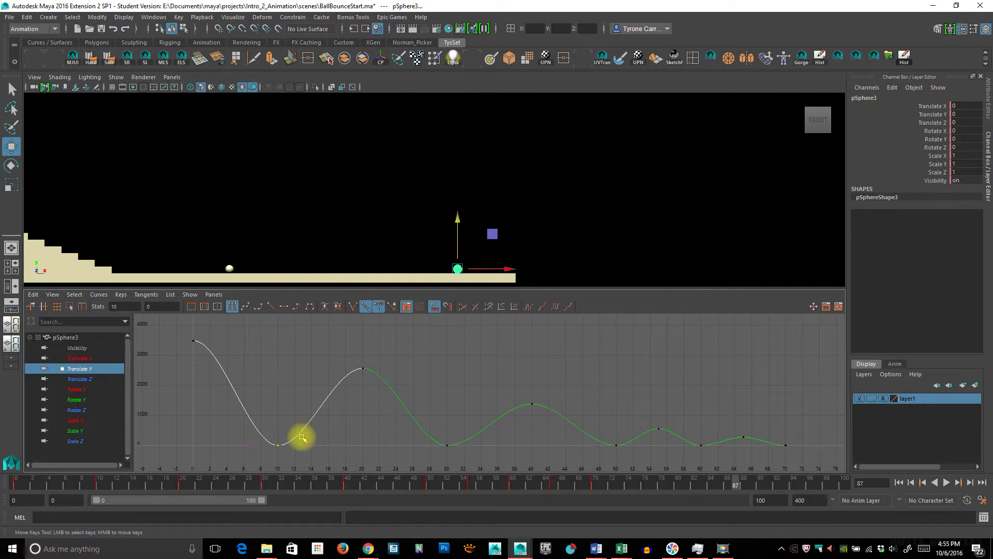
# Select the outgoing tangent handle of the frame 10 key and pull it upward to steepen the rise after floor contact
pyautogui.moveTo(302, 436); pyautogui.dragTo(332, 444)
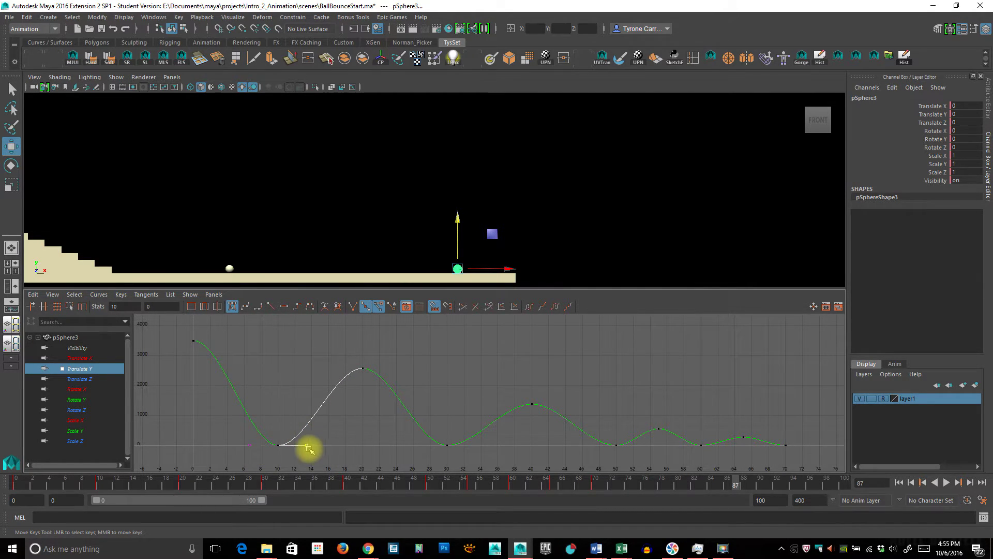
pyautogui.click(250, 444)
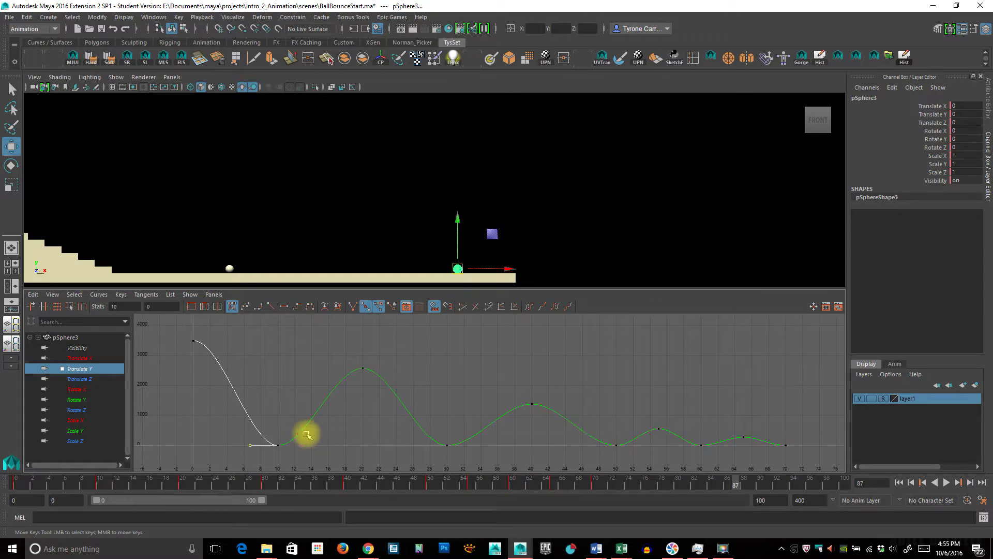
pyautogui.click(307, 445)
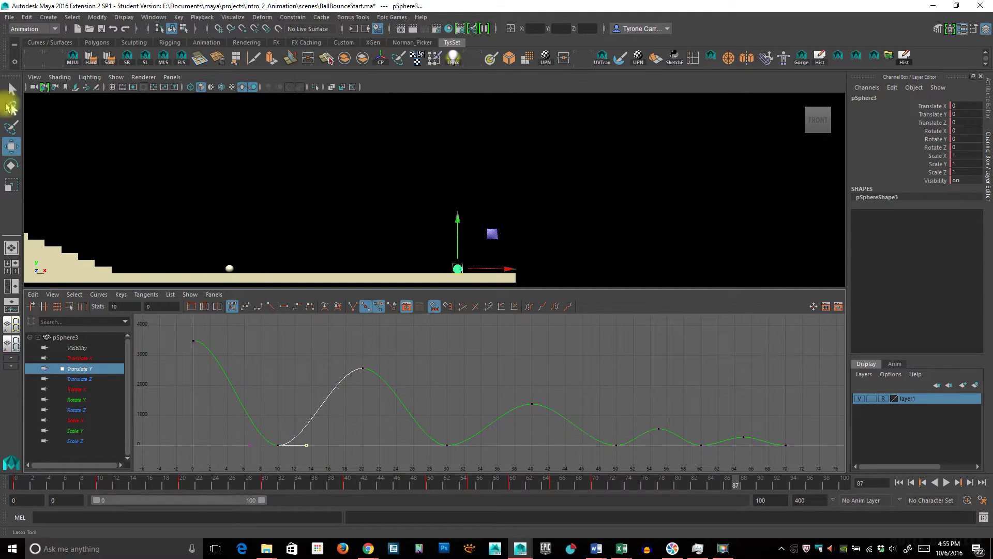
pyautogui.click(11, 87)
pyautogui.click(309, 440)
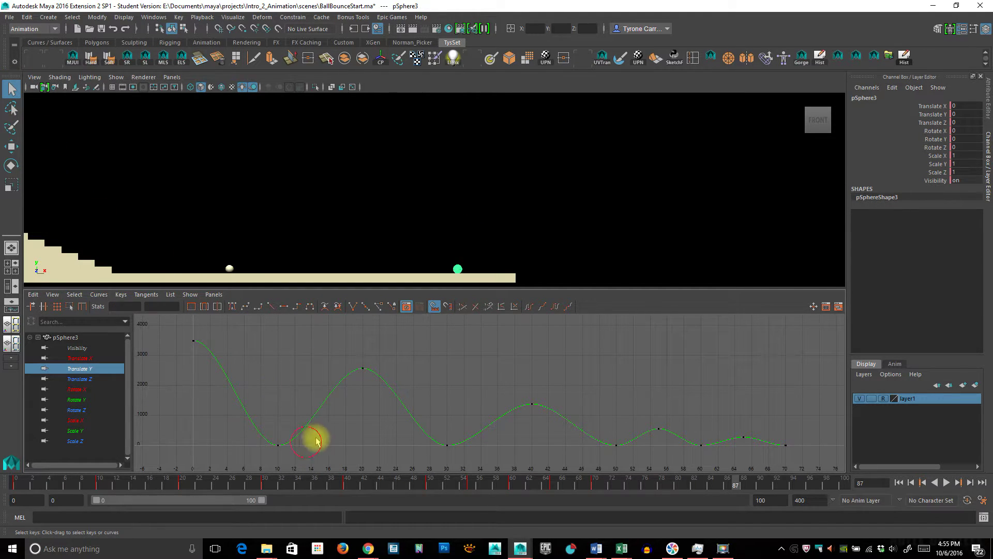
pyautogui.click(307, 445)
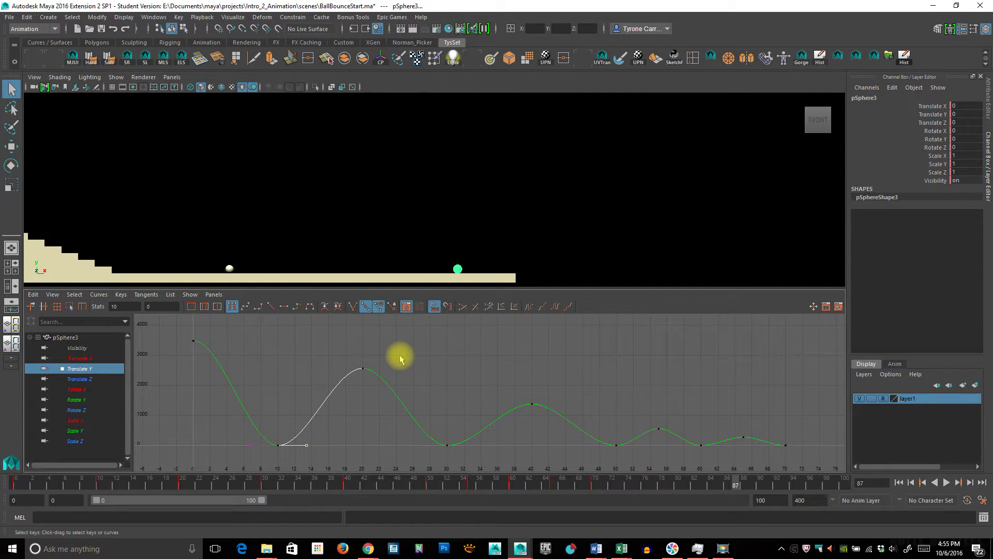
pyautogui.press('w')
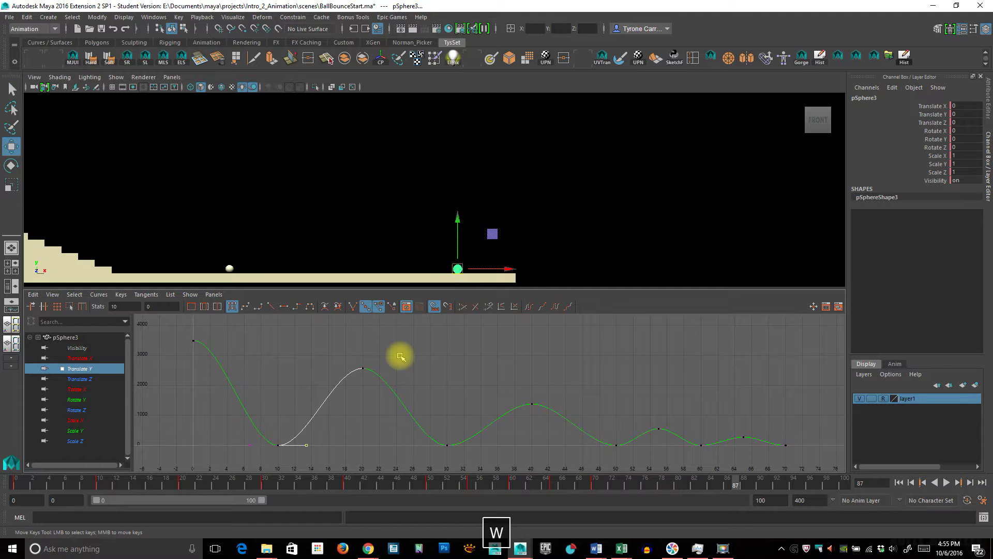
pyautogui.moveTo(304, 446); pyautogui.dragTo(300, 424, button='middle')
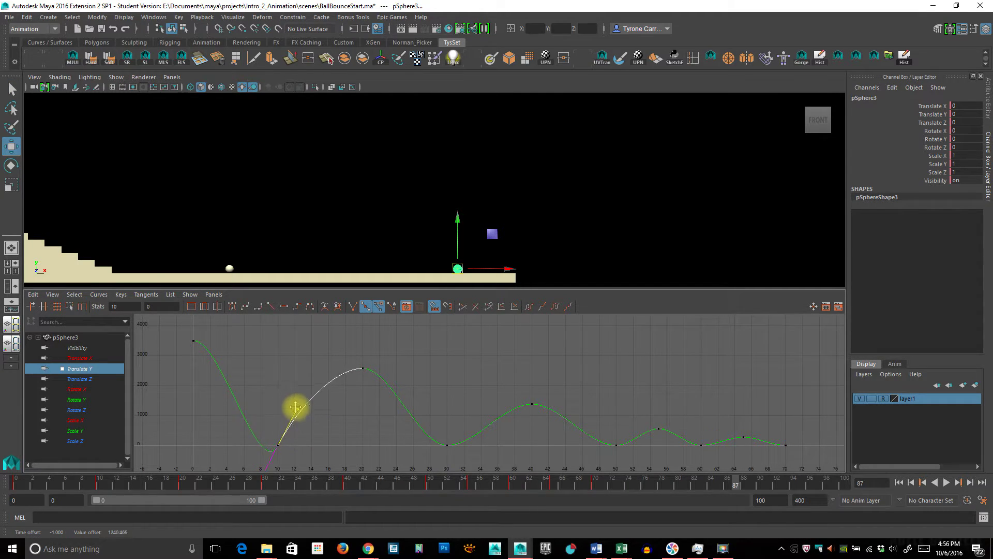
# Play and scrub around frame 10 to examine the far ball's floor contact, and return to frame 0
pyautogui.hotkey('alt', 'v')
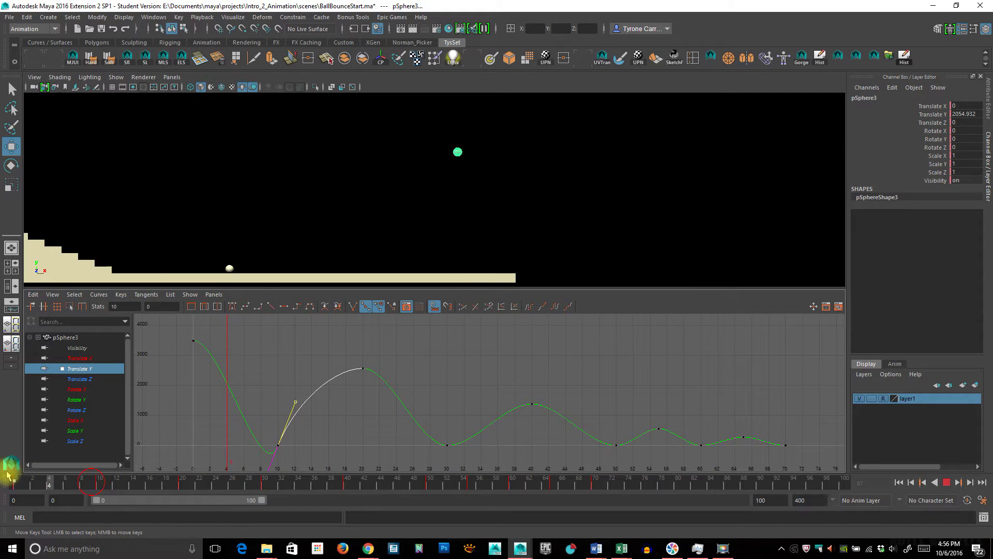
pyautogui.moveTo(58, 483); pyautogui.dragTo(96, 486)
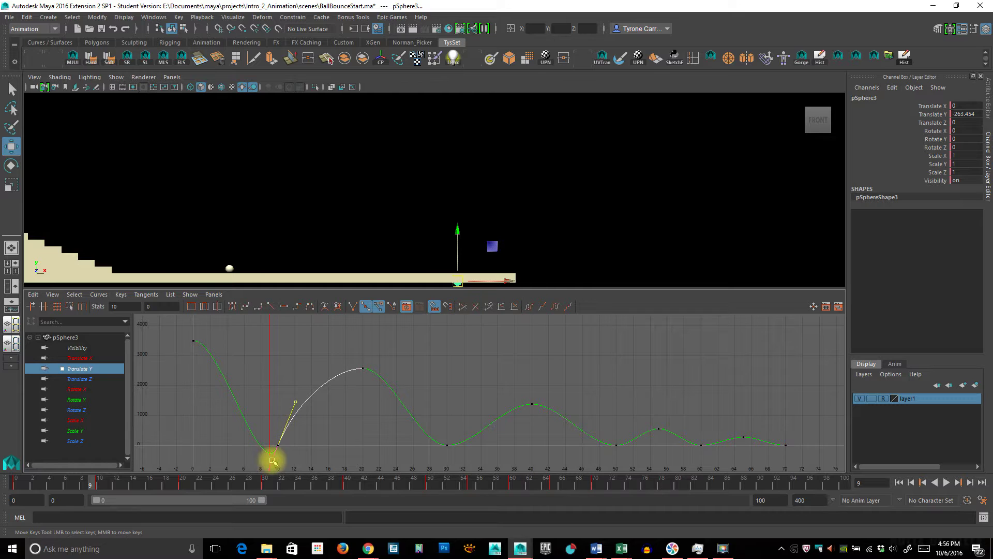
pyautogui.hotkey('alt', 'v')
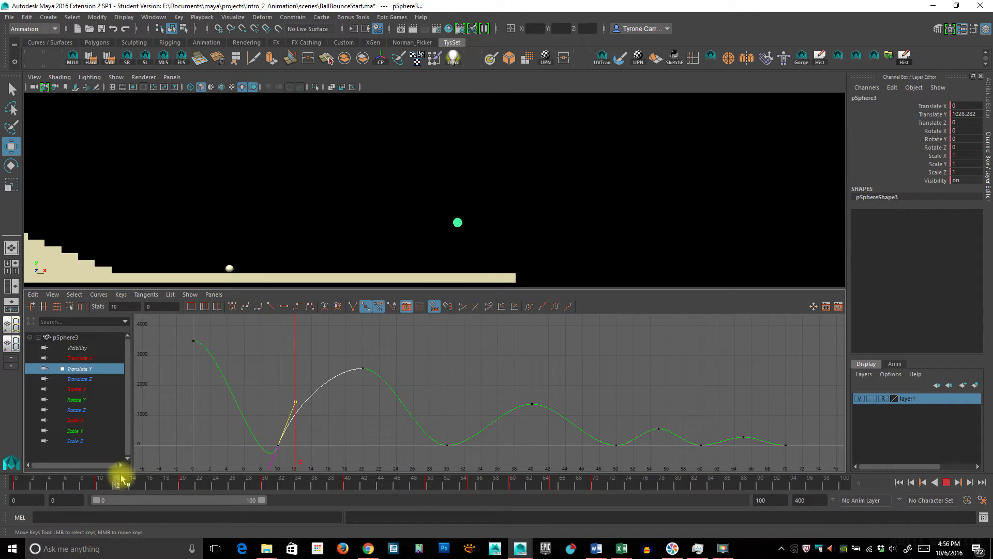
pyautogui.moveTo(154, 479); pyautogui.dragTo(8, 468)
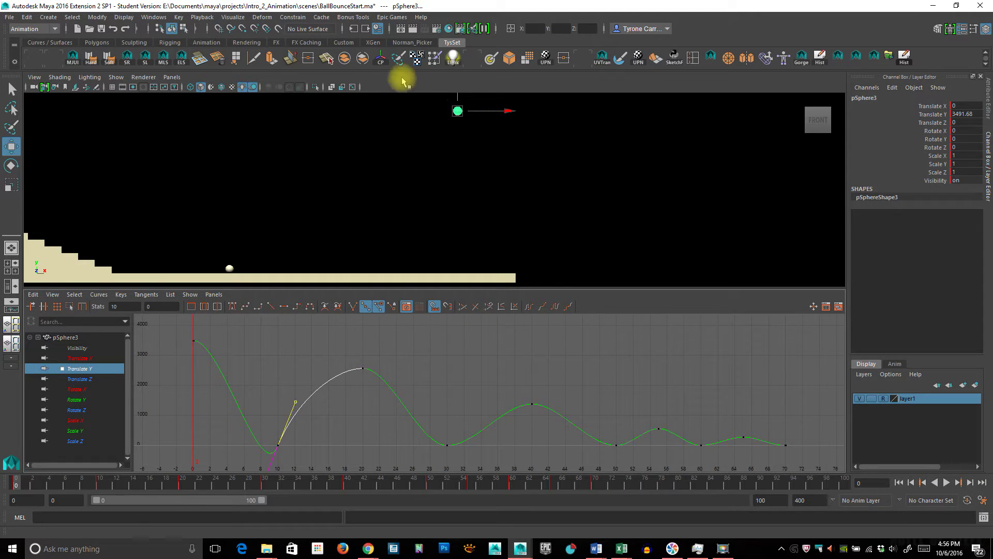
# Break the tangents of the frame 10 key and raise both handles so the curve forms a sharp V at floor contact
pyautogui.click(353, 307)
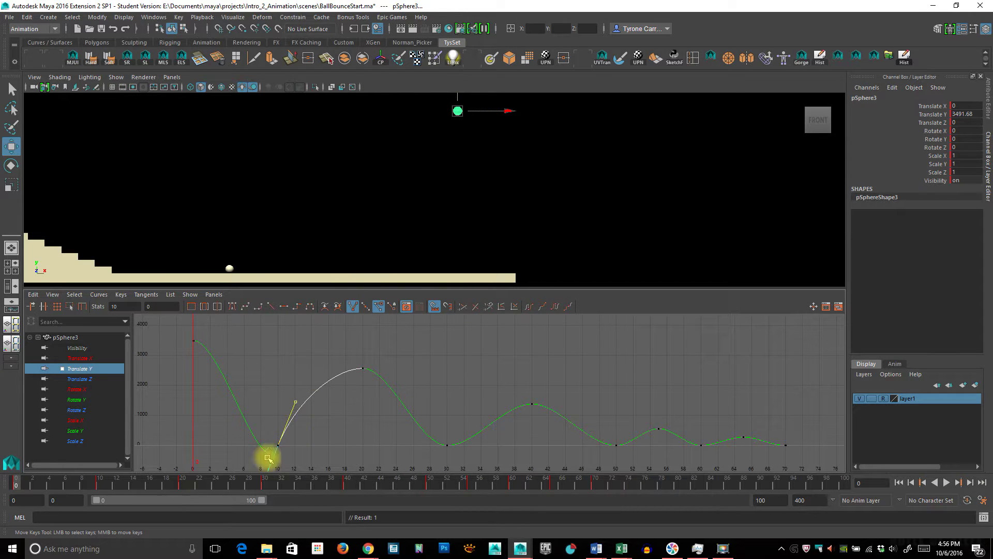
pyautogui.keyDown('alt'); pyautogui.moveTo(295, 433); pyautogui.dragTo(323, 396, button='middle'); pyautogui.keyUp('alt')
pyautogui.click(284, 449)
pyautogui.moveTo(324, 360); pyautogui.dragTo(302, 384, button='middle')
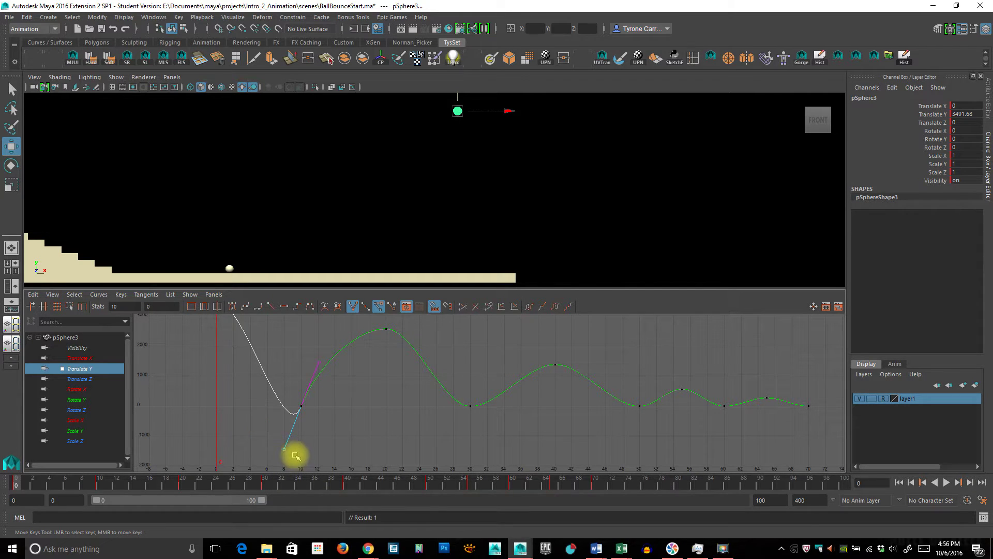
pyautogui.moveTo(282, 448); pyautogui.dragTo(301, 352, button='middle')
pyautogui.moveTo(305, 374); pyautogui.dragTo(305, 374)
pyautogui.moveTo(321, 362); pyautogui.dragTo(326, 332, button='middle')
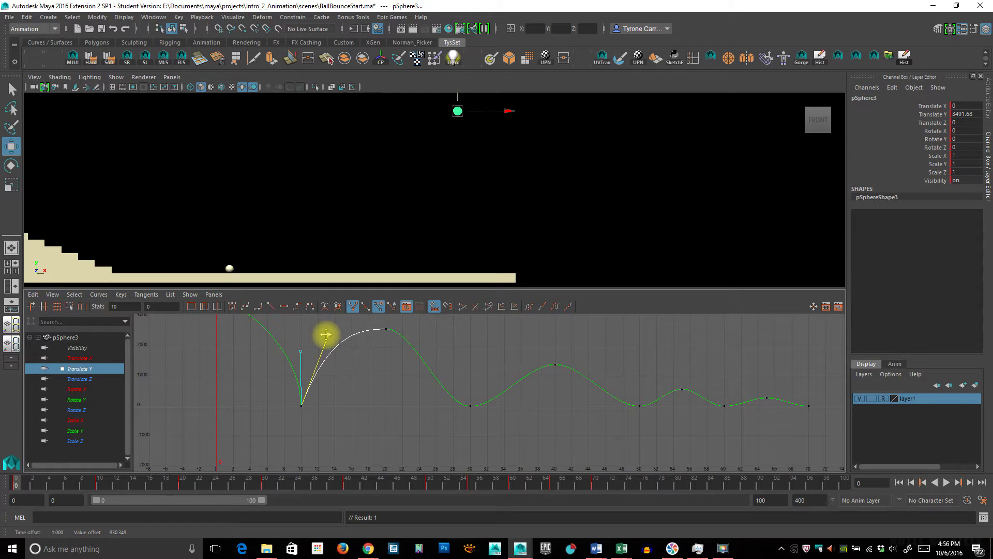
pyautogui.click(301, 353)
pyautogui.moveTo(301, 353)
pyautogui.mouseDown(button='middle')
pyautogui.moveTo(308, 367)
pyautogui.moveTo(311, 339)
pyautogui.mouseUp(button='middle')
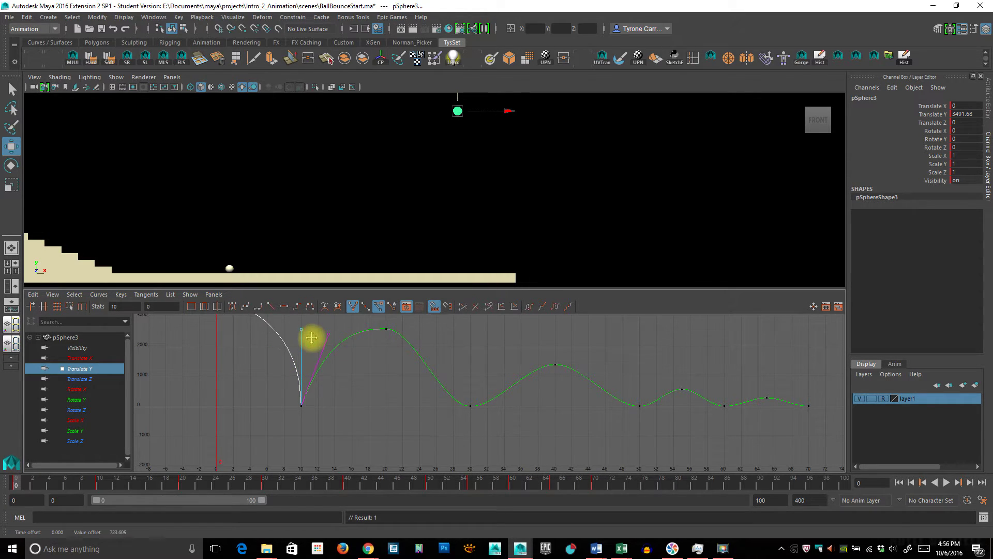
# Play the animation to review the sharpened first bounce with the whole Translate Y curve in view, and stop playback
pyautogui.keyDown('alt'); pyautogui.moveTo(332, 346); pyautogui.dragTo(494, 375, button='right'); pyautogui.keyUp('alt')
pyautogui.keyDown('alt'); pyautogui.moveTo(494, 375); pyautogui.dragTo(498, 385, button='middle'); pyautogui.keyUp('alt')
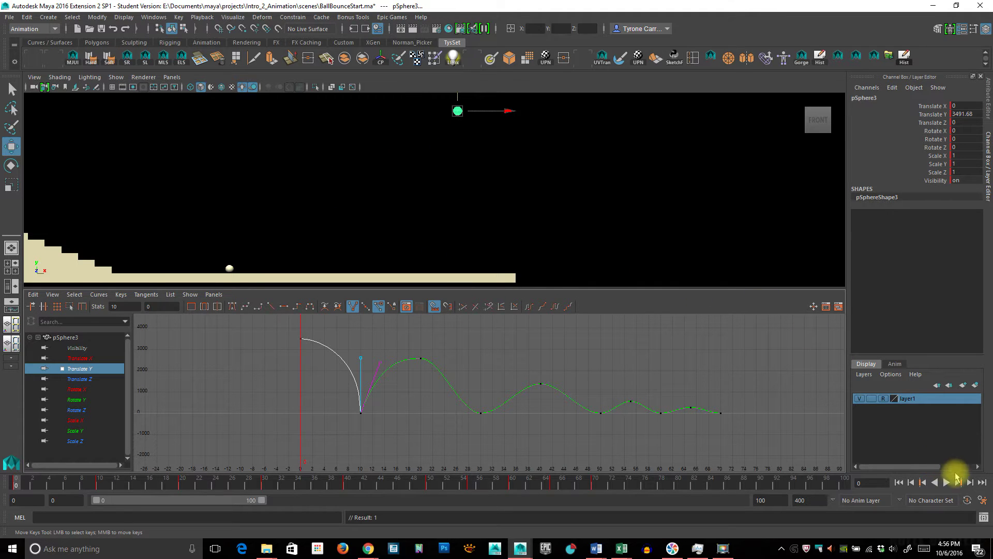
pyautogui.click(947, 482)
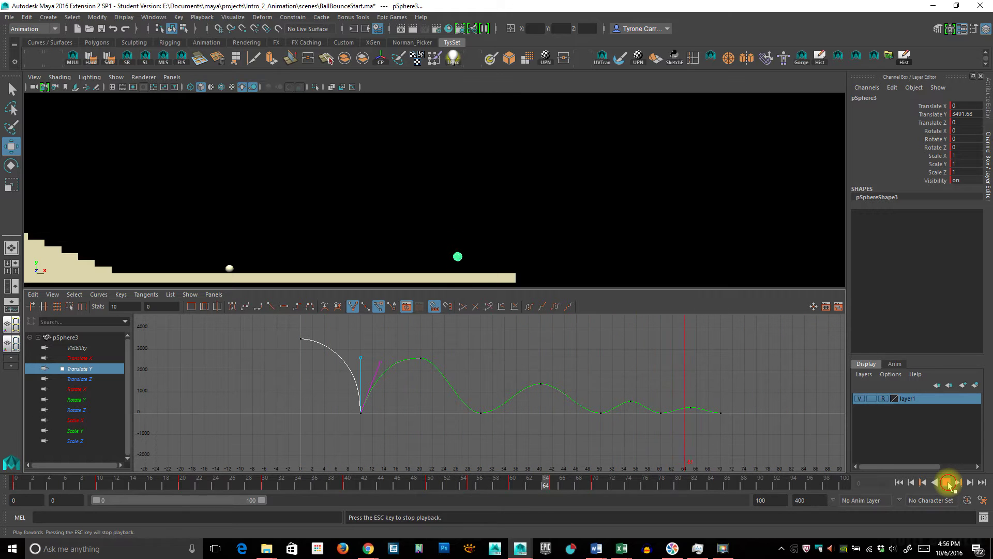
pyautogui.click(948, 482)
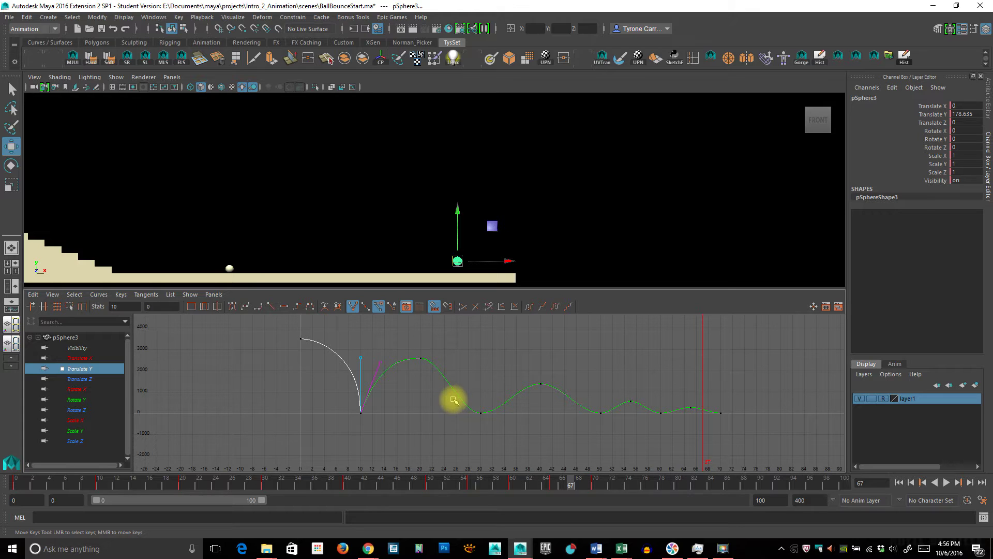
# Break the tangents of the Translate Y key at frame 30 and raise both handles into a sharp V
pyautogui.click(481, 413)
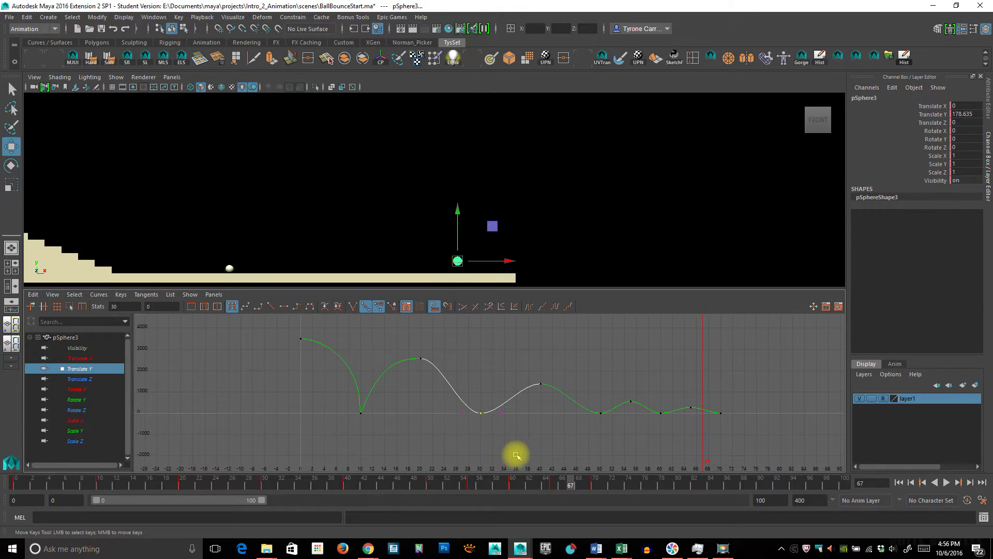
pyautogui.click(354, 309)
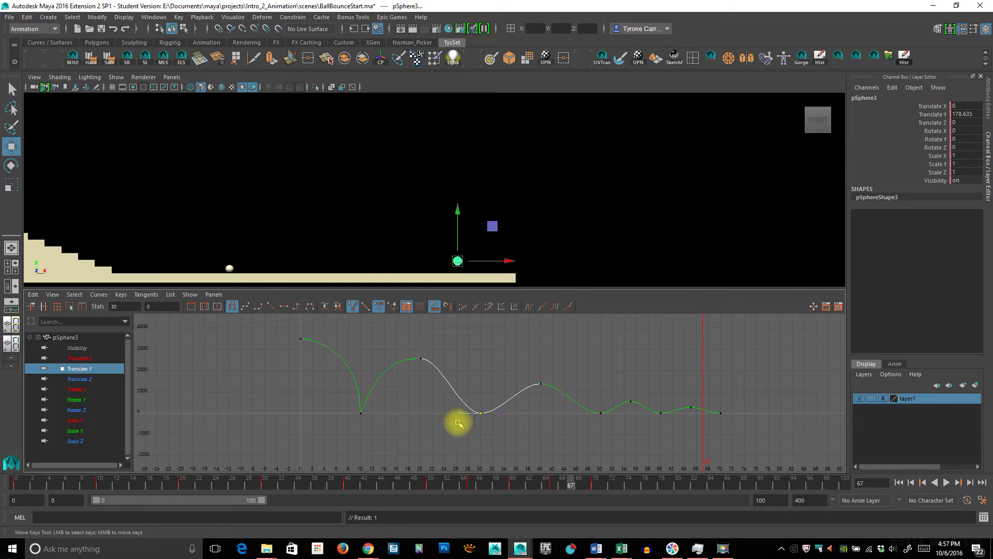
pyautogui.moveTo(461, 412); pyautogui.dragTo(469, 374, button='middle')
pyautogui.click(501, 412)
pyautogui.moveTo(503, 412); pyautogui.dragTo(498, 389, button='middle')
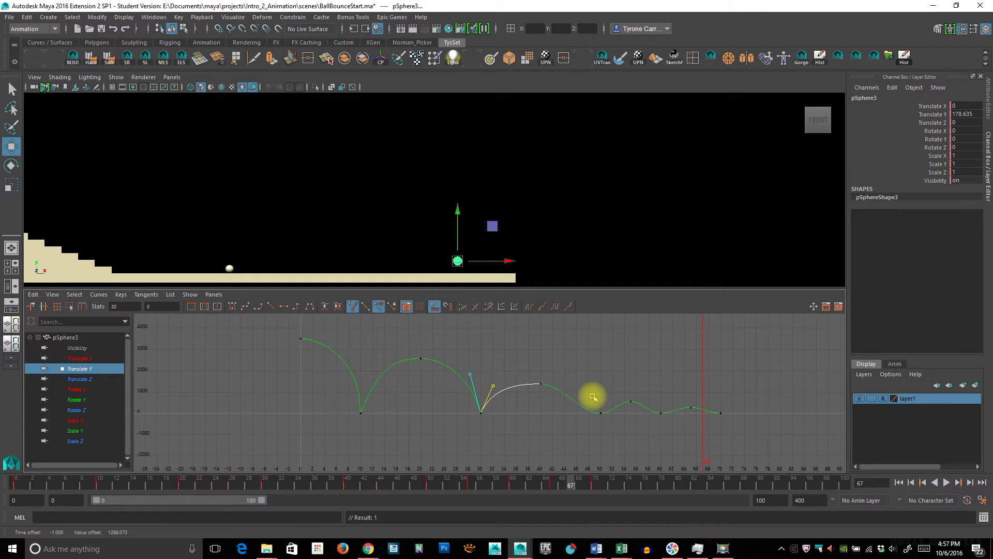
# Break the tangents of the Translate Y key at frame 50 and raise both handles to form a sharp V
pyautogui.click(605, 414)
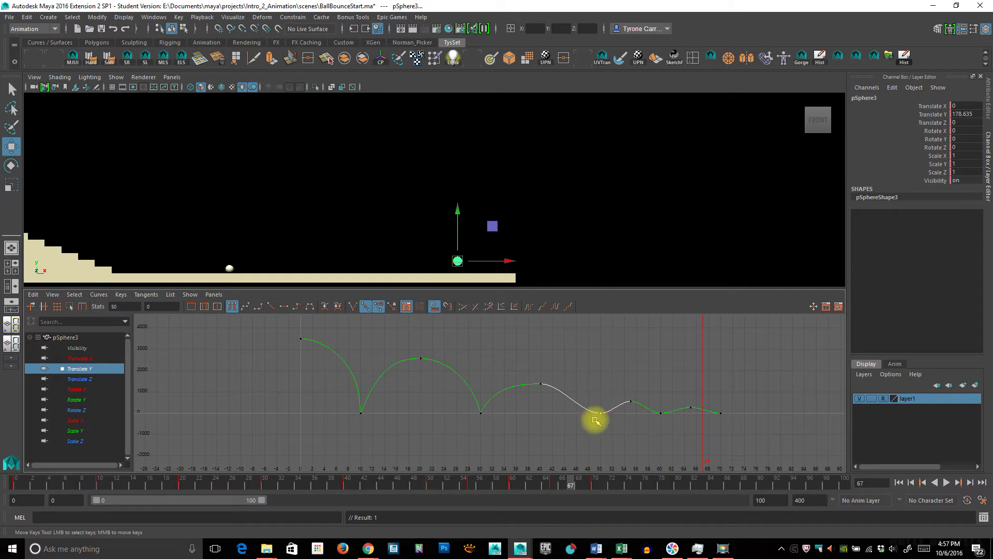
pyautogui.click(351, 306)
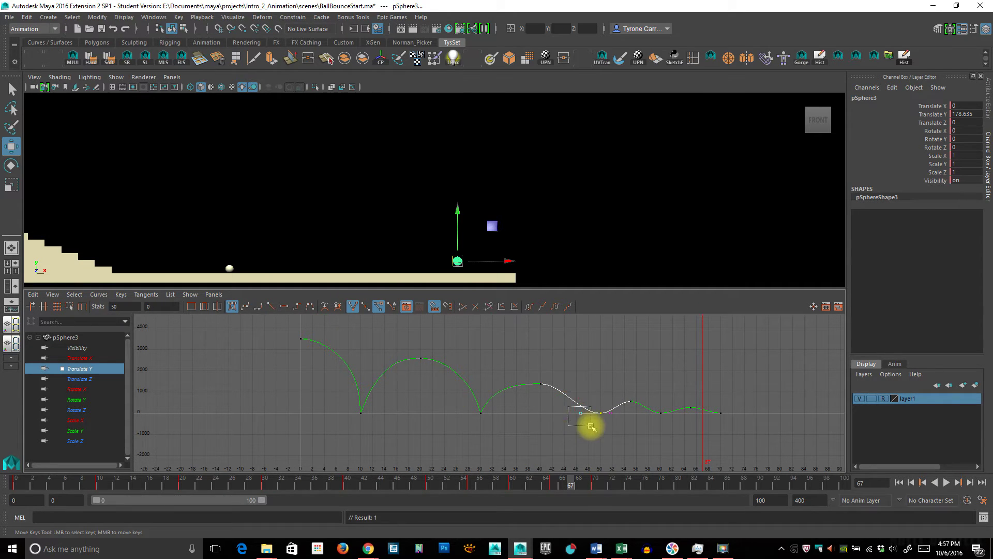
pyautogui.moveTo(583, 415); pyautogui.dragTo(591, 397)
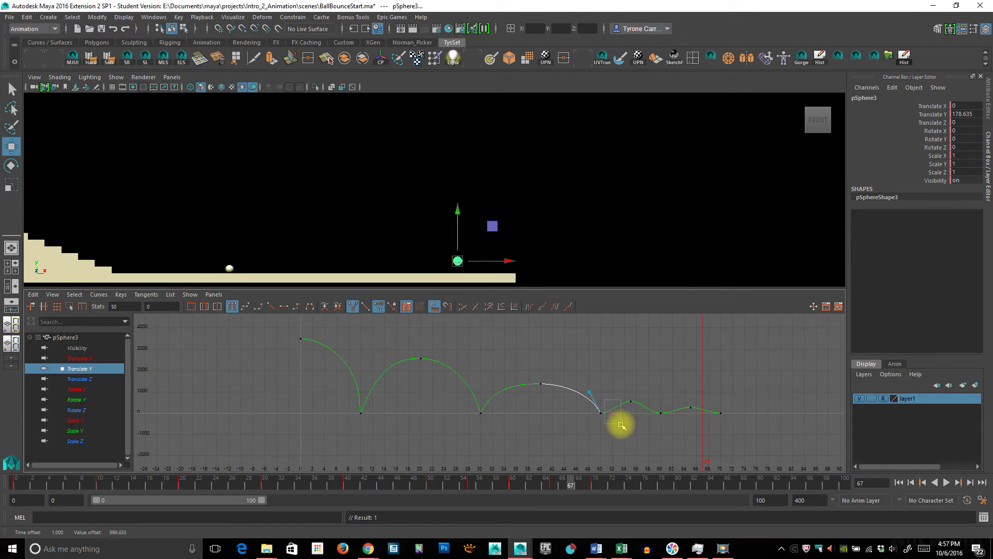
pyautogui.click(607, 402)
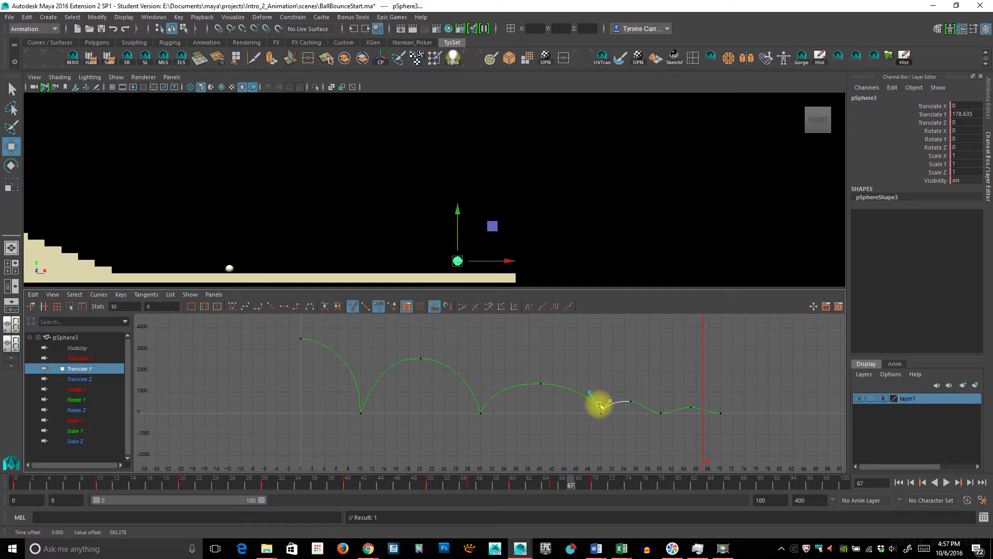
# Break the frame 60 key's tangents and raise both handles into a sharp V, and raise the incoming handle of the frame 70 key
pyautogui.click(661, 413)
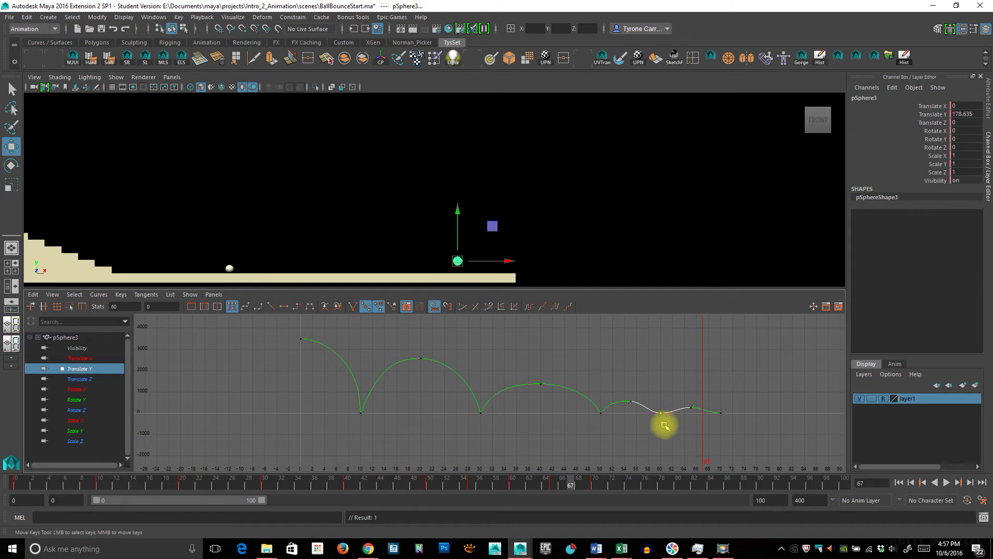
pyautogui.click(352, 306)
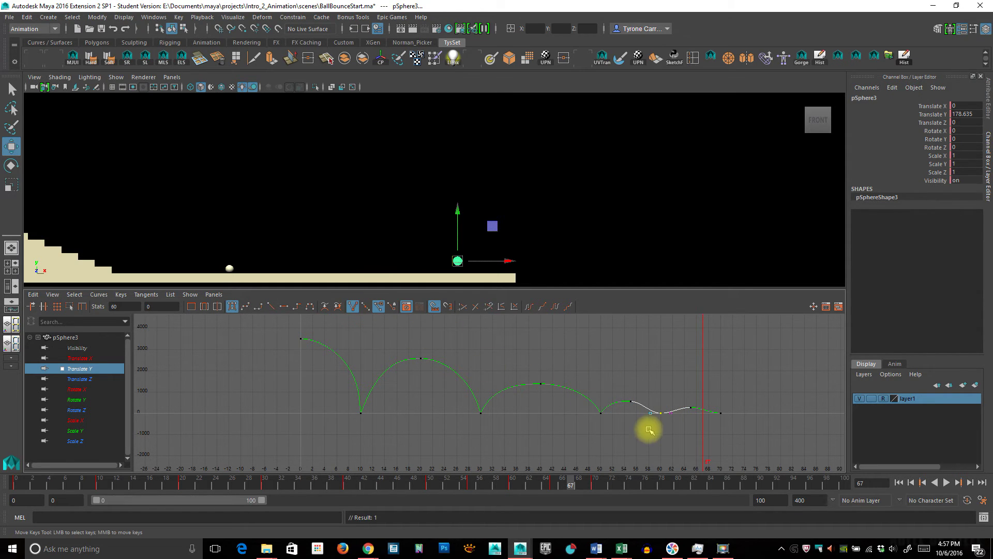
pyautogui.moveTo(645, 397); pyautogui.dragTo(652, 419)
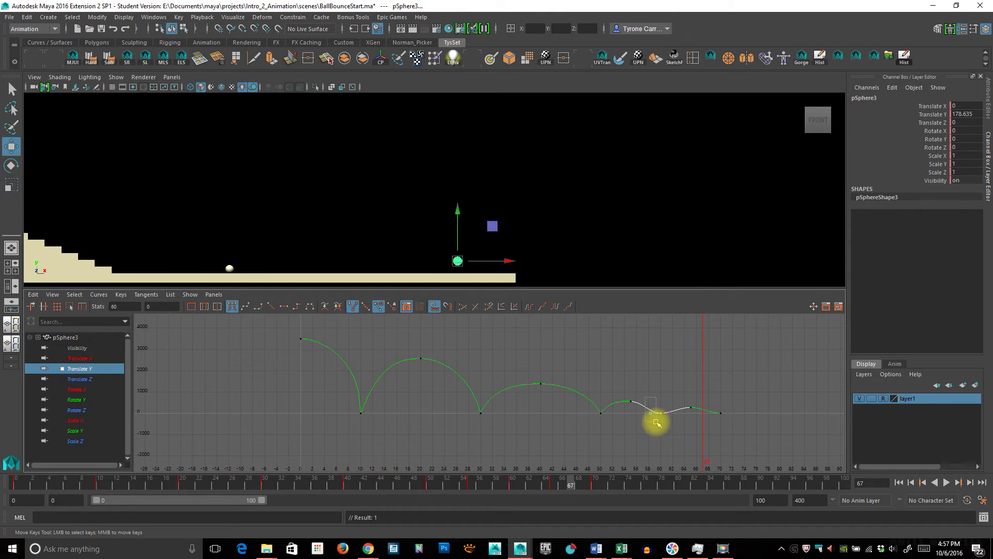
pyautogui.moveTo(652, 414); pyautogui.dragTo(678, 418, button='middle')
pyautogui.hotkey('ctrl', 'z')
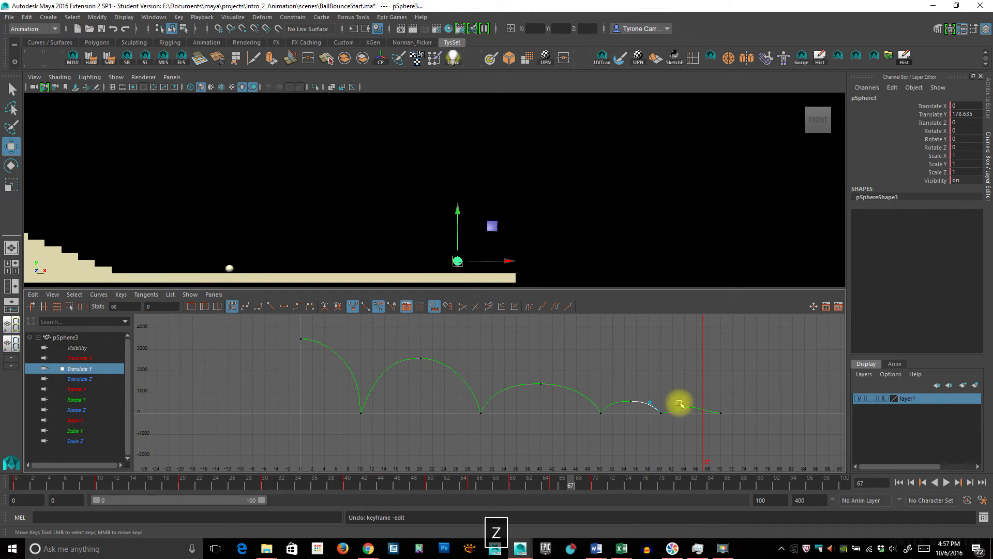
pyautogui.moveTo(672, 399); pyautogui.dragTo(675, 416)
pyautogui.moveTo(670, 413); pyautogui.dragTo(669, 408, button='middle')
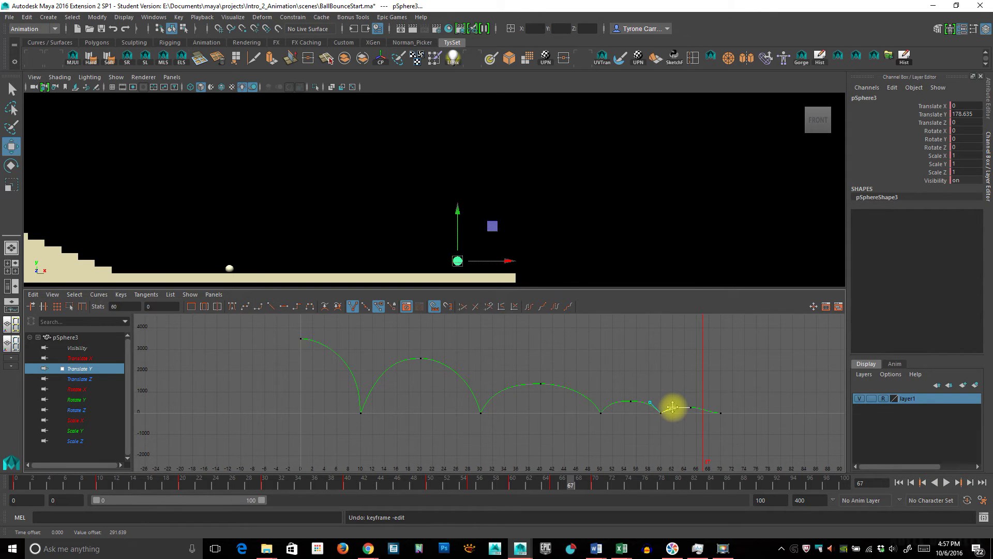
pyautogui.moveTo(705, 395); pyautogui.dragTo(727, 419)
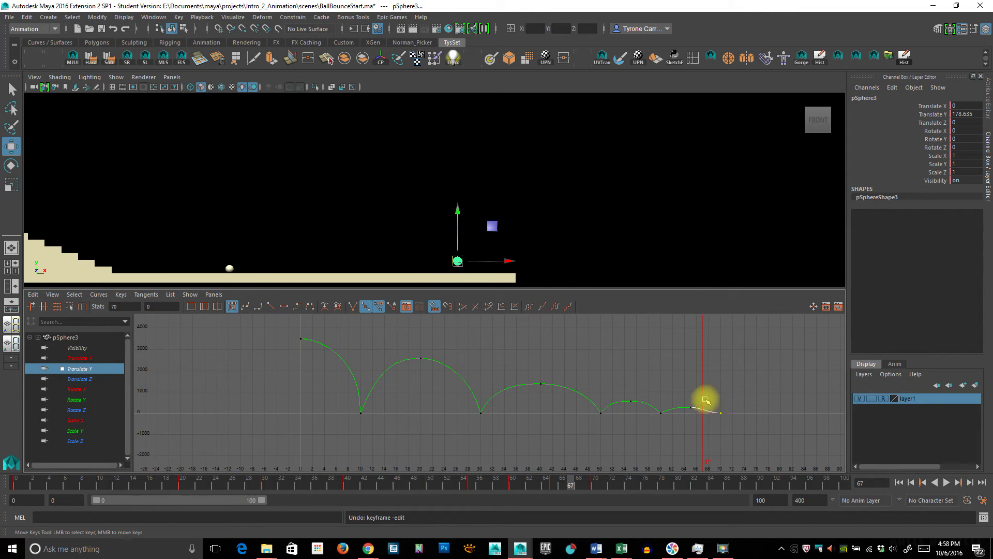
pyautogui.moveTo(713, 414); pyautogui.dragTo(712, 409, button='middle')
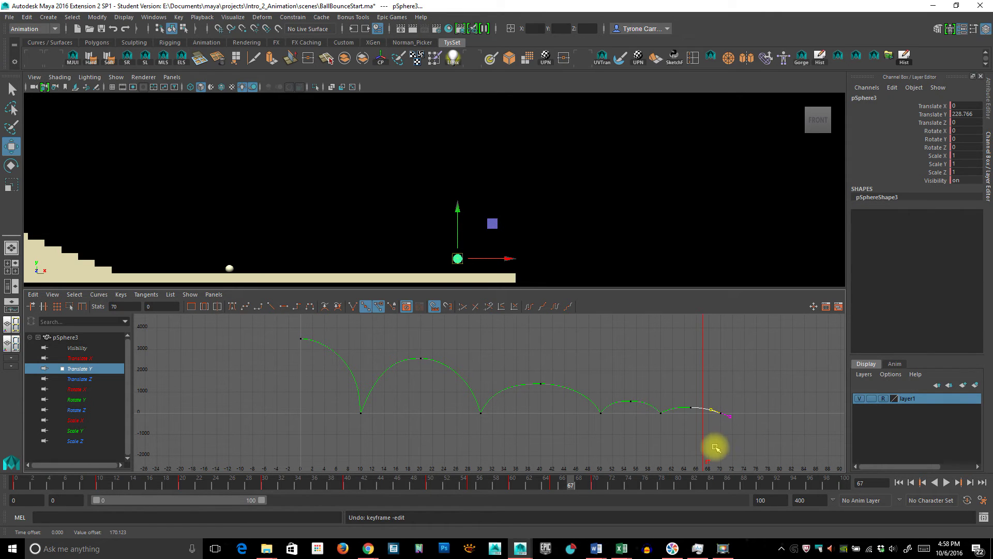
# Review the full bounce from frame 0 in the enlarged front view, return to the Graph Editor and select the frame 40 key
pyautogui.press('space')
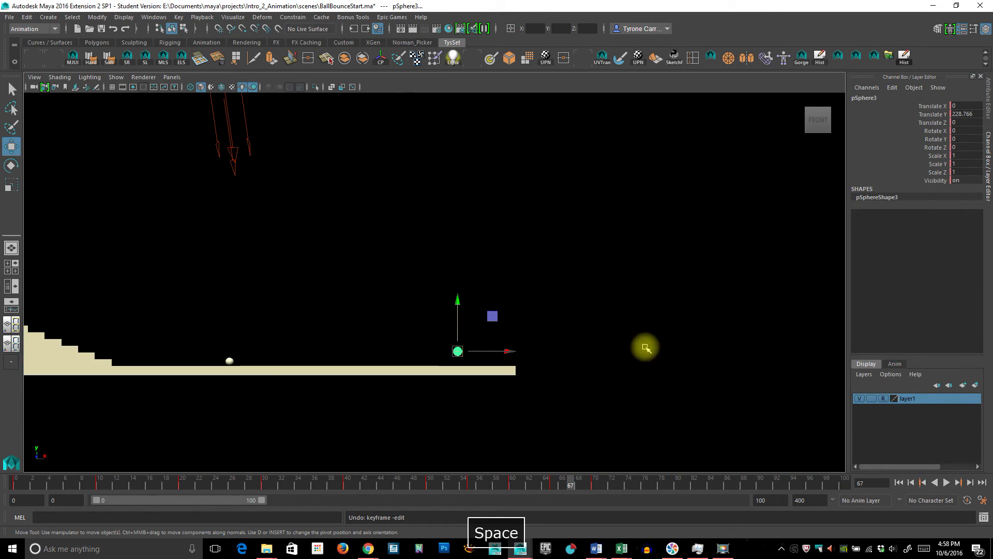
pyautogui.moveTo(450, 479); pyautogui.dragTo(10, 480)
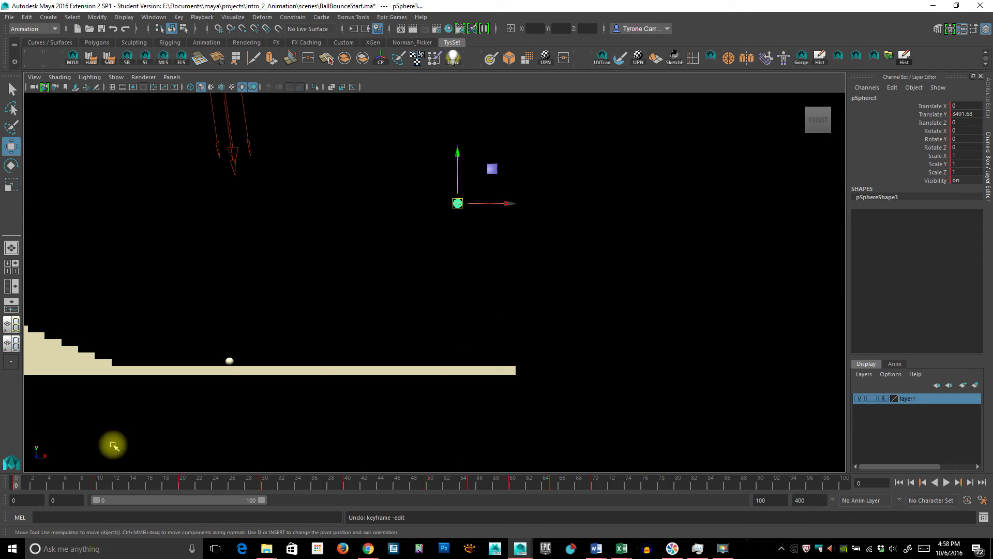
pyautogui.click(946, 482)
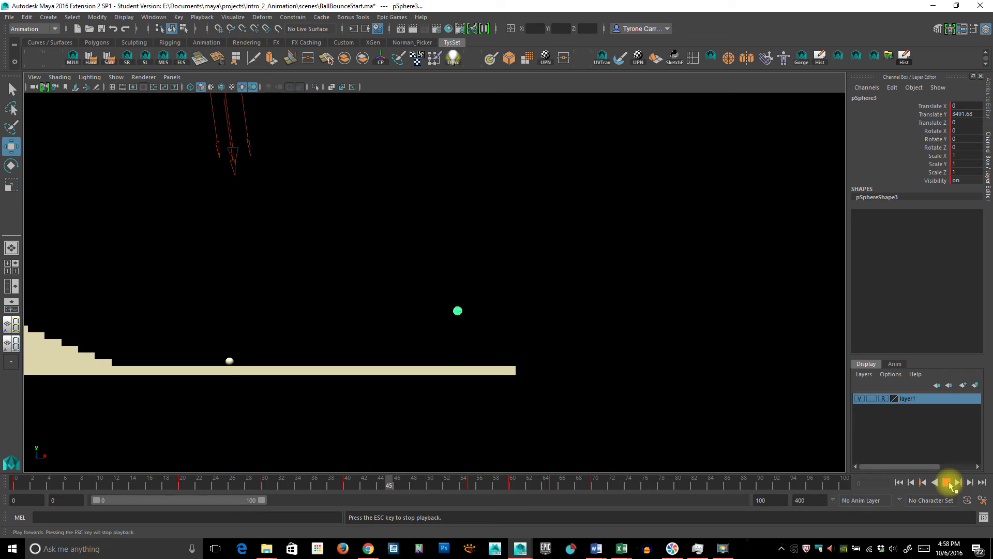
pyautogui.click(949, 482)
pyautogui.press('space')
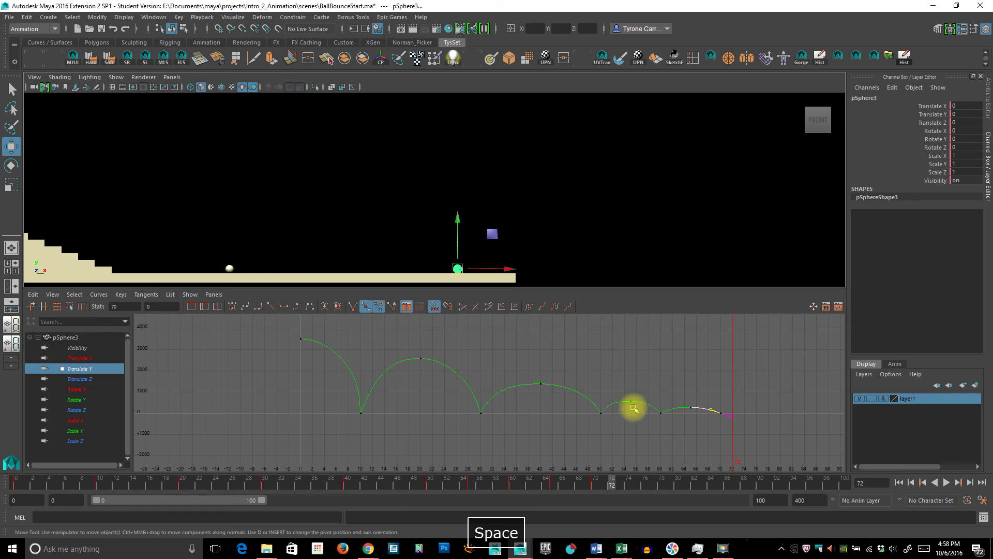
pyautogui.click(592, 396)
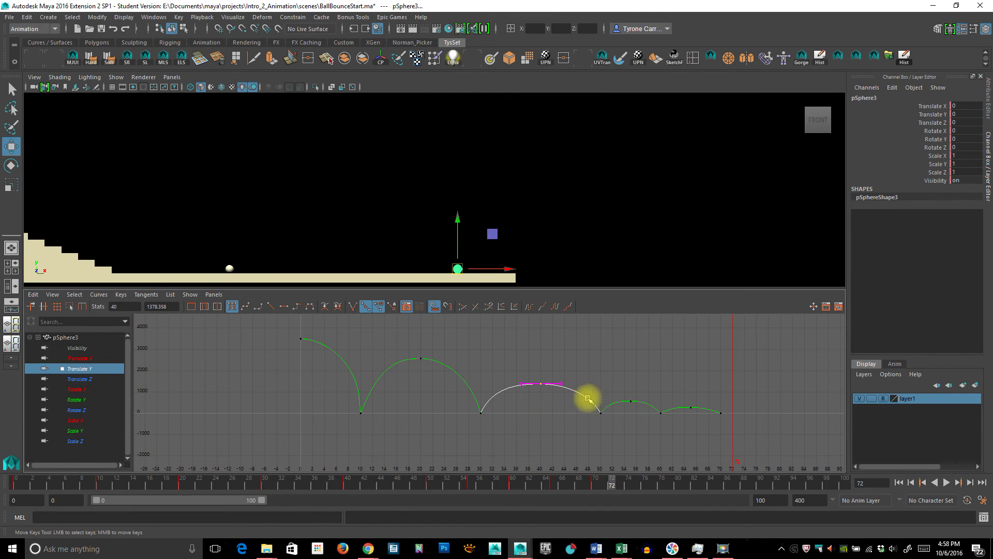
# Replay the bounce from frame 0 in the enlarged front view, stop playback and bring the Graph Editor back
pyautogui.press('space')
pyautogui.moveTo(129, 483); pyautogui.dragTo(14, 482)
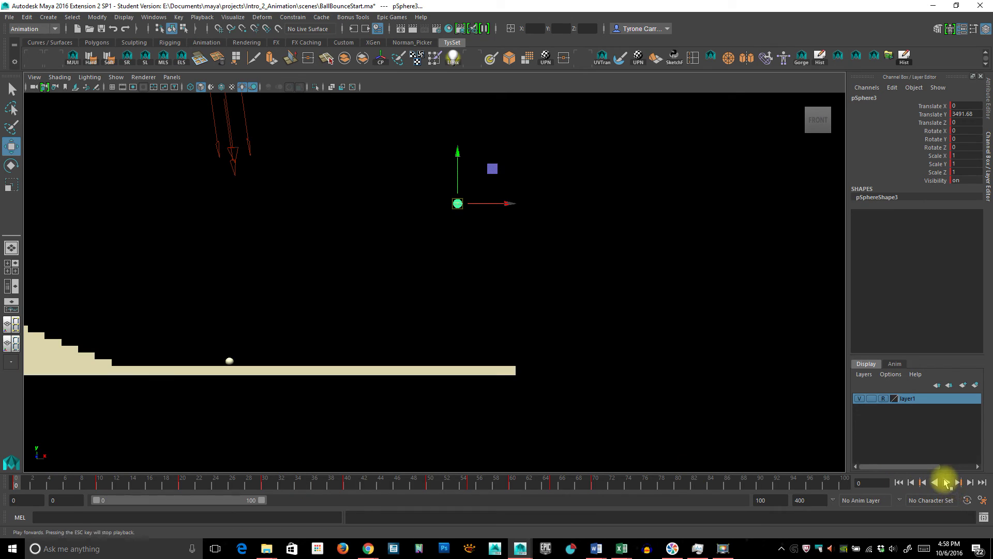
pyautogui.click(946, 482)
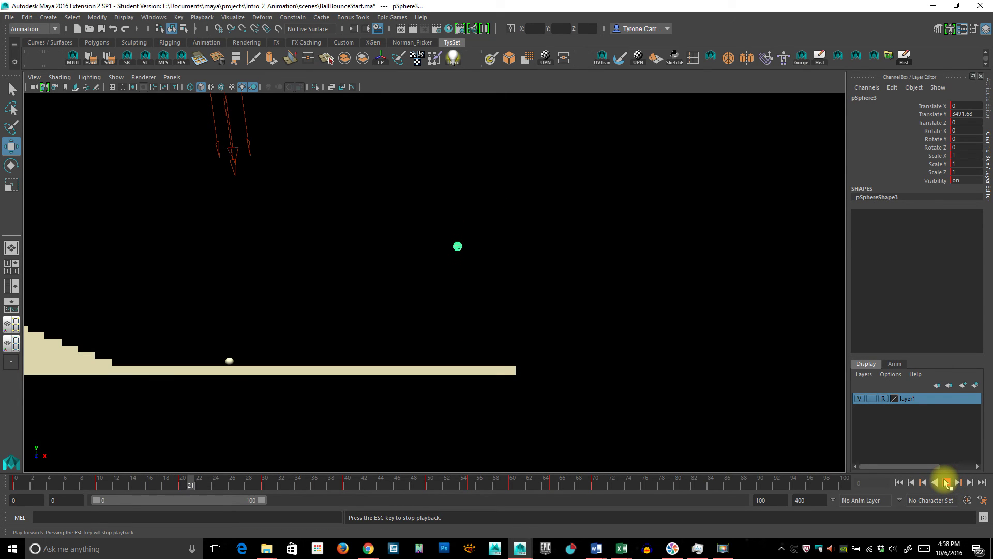
pyautogui.click(946, 482)
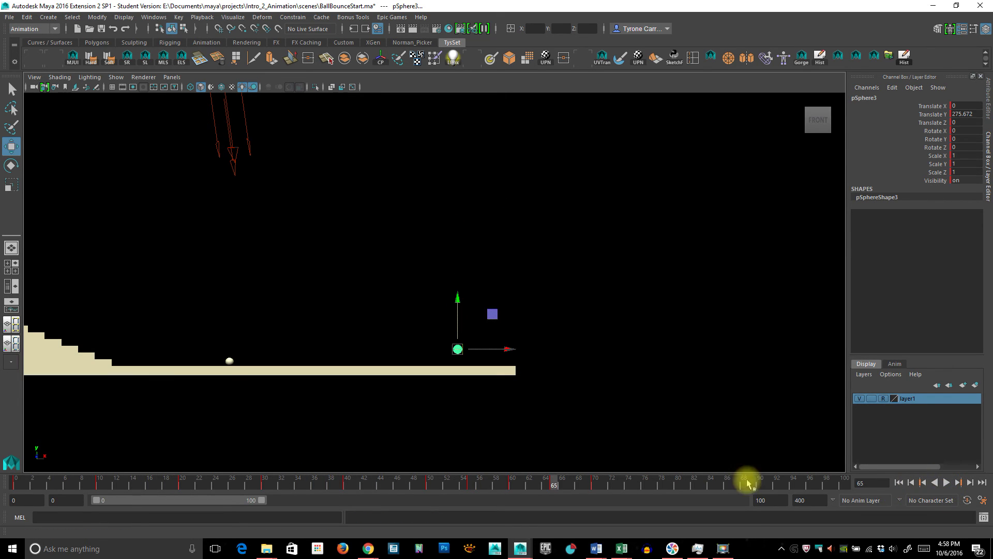
pyautogui.press('space')
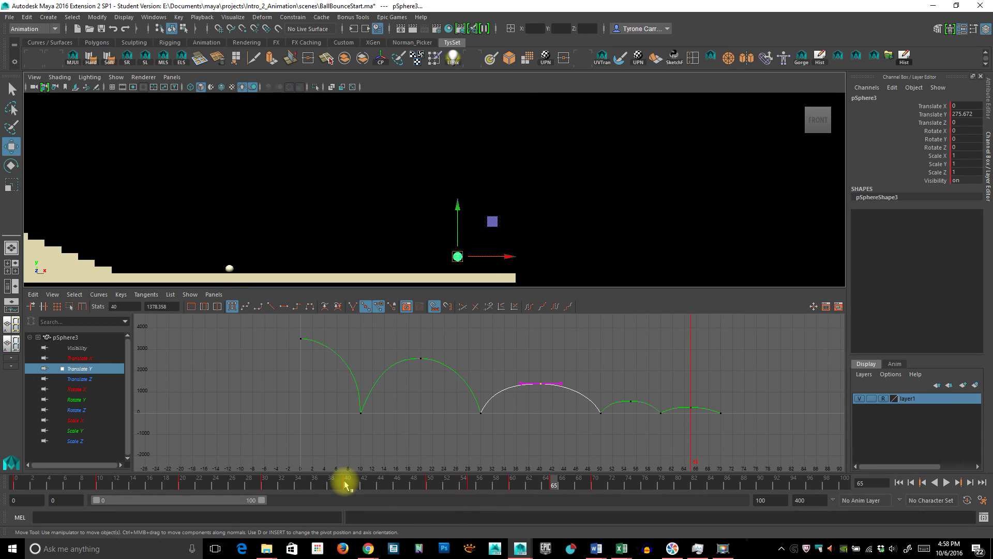
# Play the animation with the Translate Y curve in view to compare it with the ball's motion, and stop at frame 71
pyautogui.click(422, 483)
pyautogui.hotkey('alt', 'v')
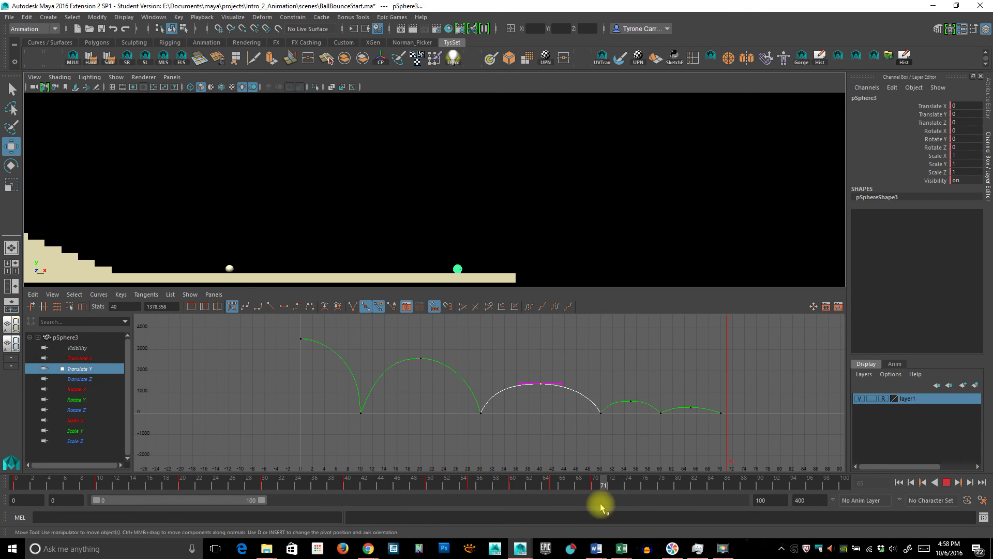
pyautogui.click(603, 484)
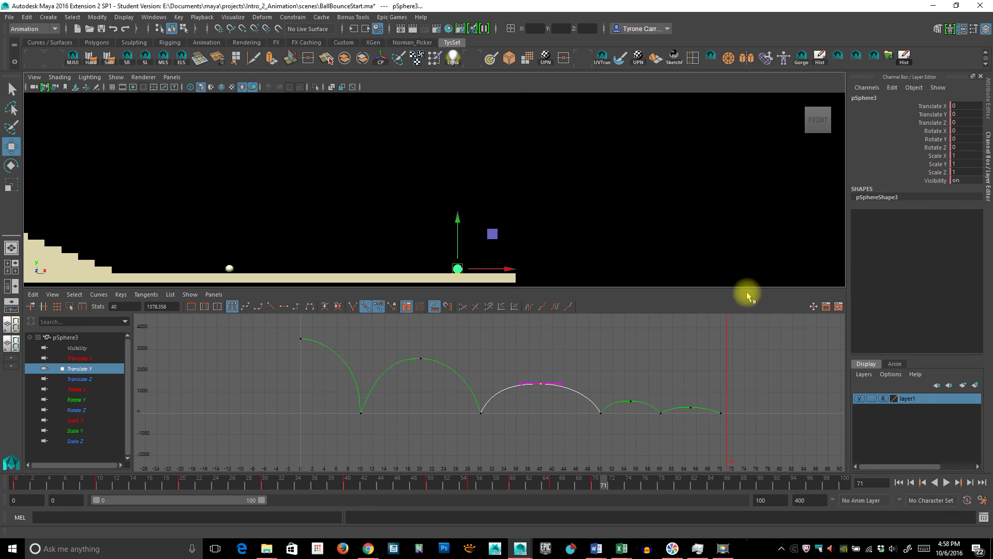